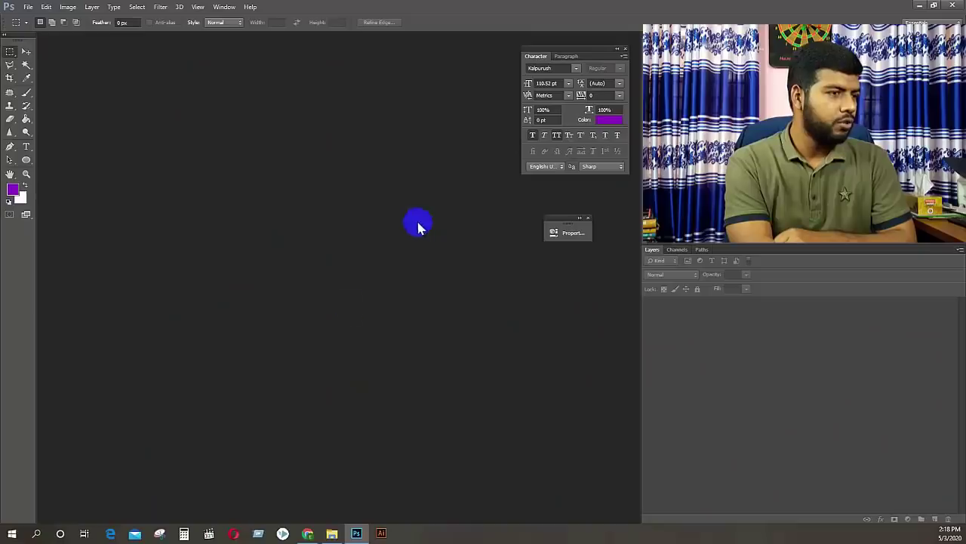
Drag QA.jpg from File Explorer's Quick access into Photoshop to open it
{"action": "left_click", "coordinate": [332, 534]}
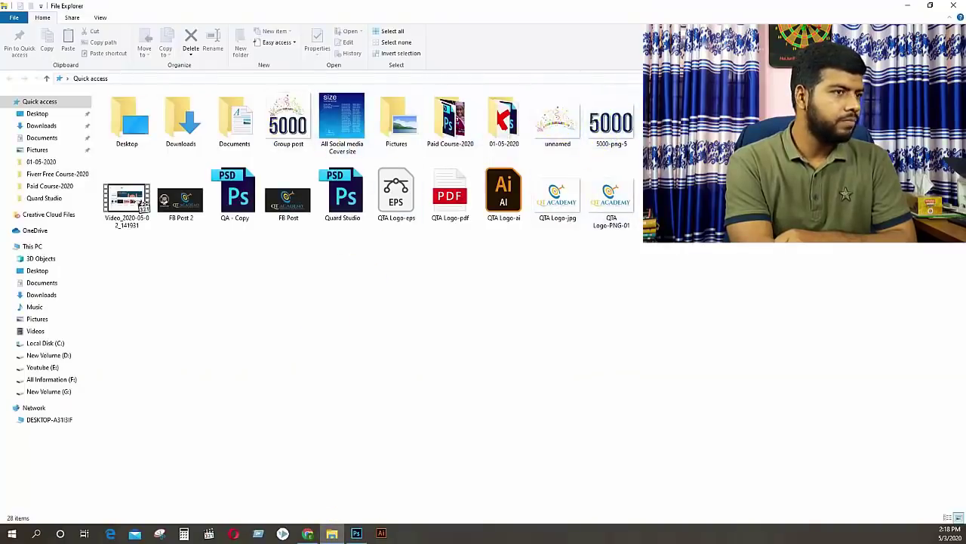
{"action": "left_click_drag", "start_coordinate": [143, 203], "coordinate": [411, 393]}
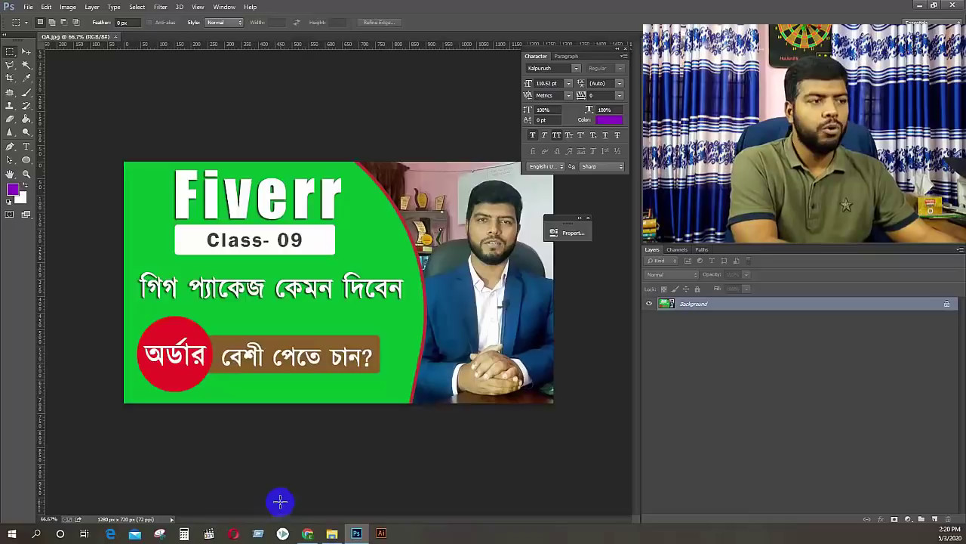
{"action": "key", "text": "ctrl+z"}
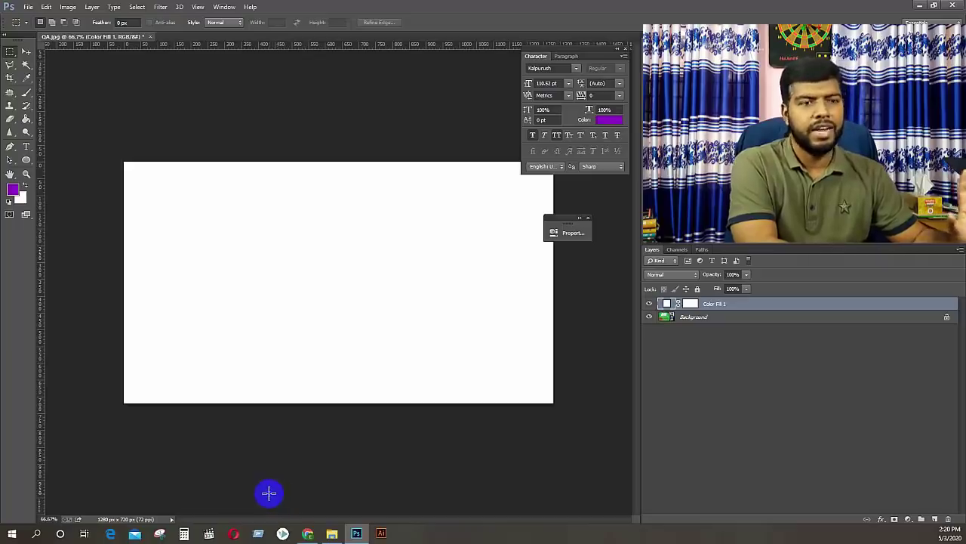
{"action": "key", "text": "ctrl+z"}
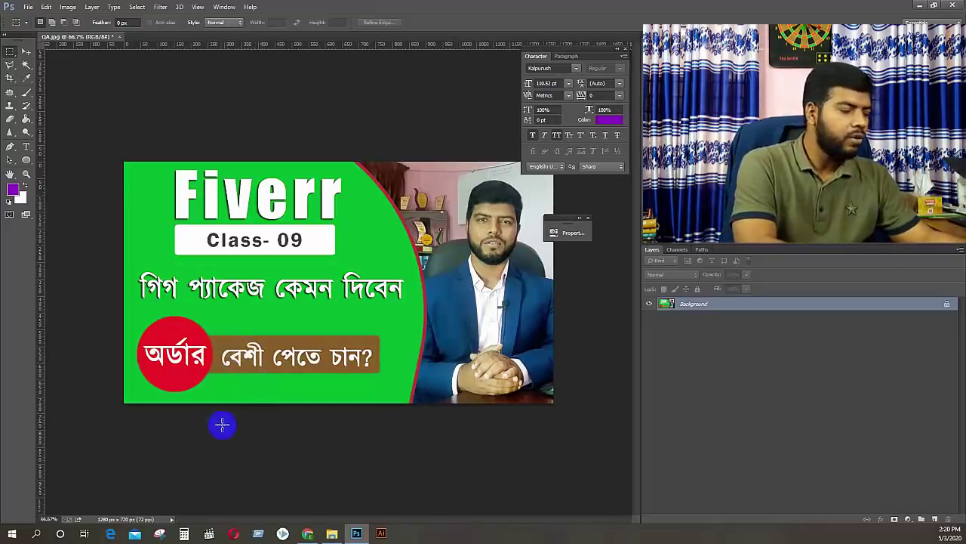
{"action": "left_click", "coordinate": [214, 354]}
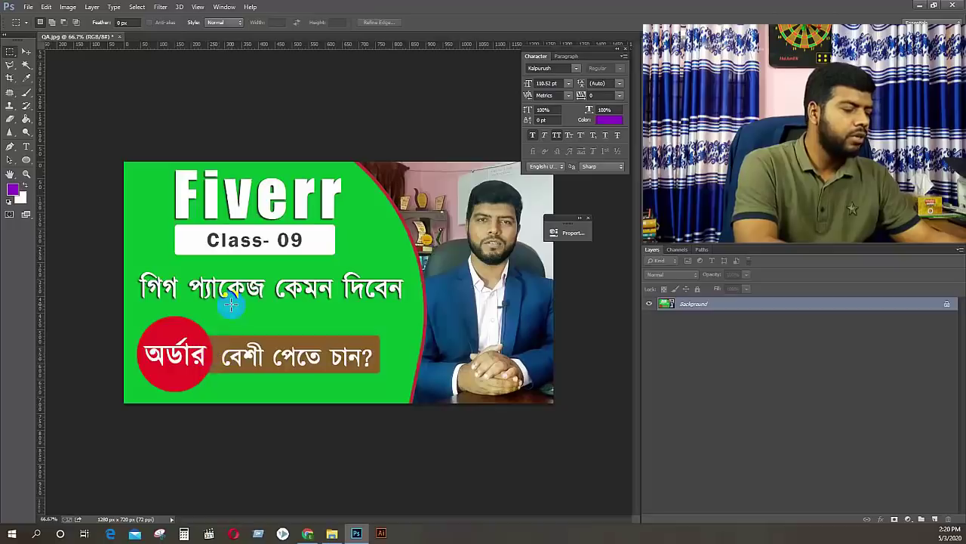
Show the Actions panel from the Window menu, position it beside the image, and select Action 1
{"action": "left_click", "coordinate": [225, 7]}
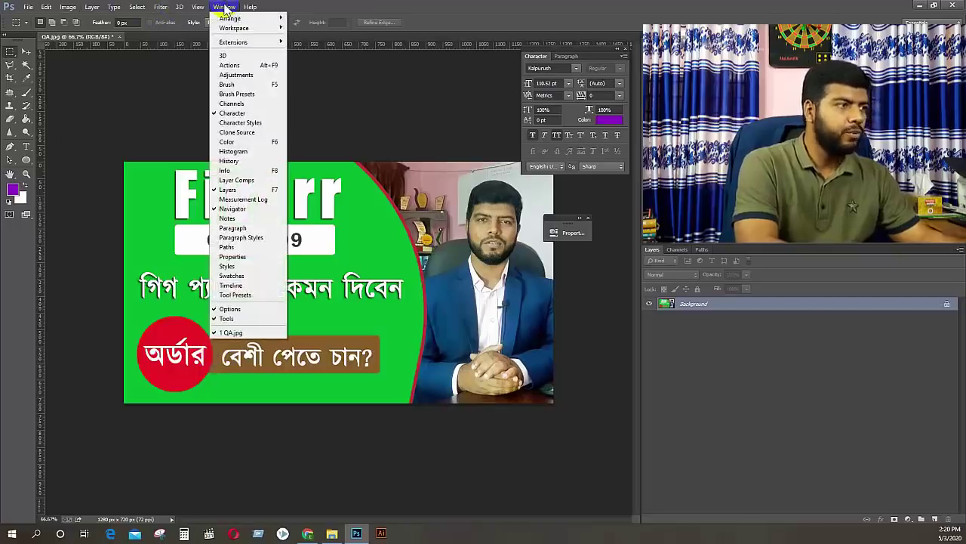
{"action": "left_click", "coordinate": [240, 65]}
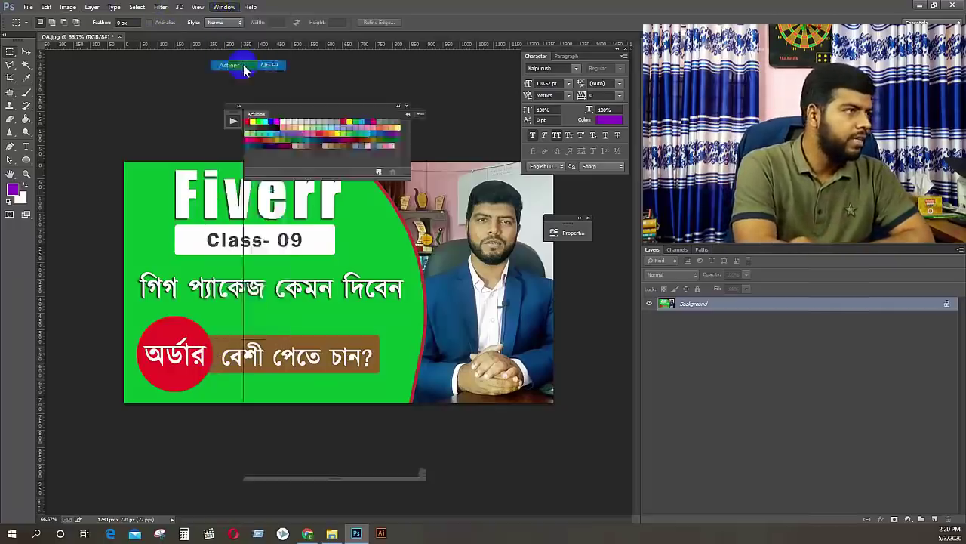
{"action": "left_click_drag", "start_coordinate": [370, 109], "coordinate": [623, 299]}
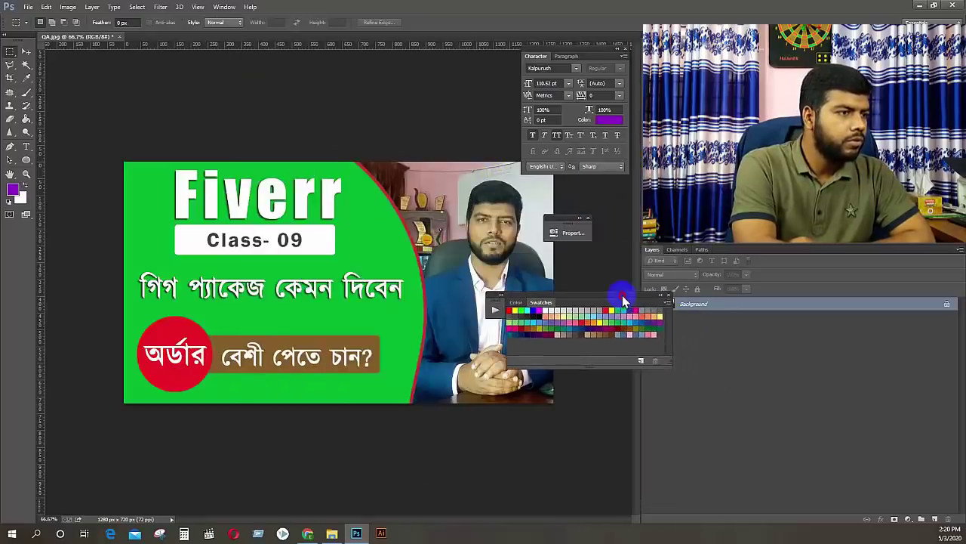
{"action": "left_click", "coordinate": [497, 306]}
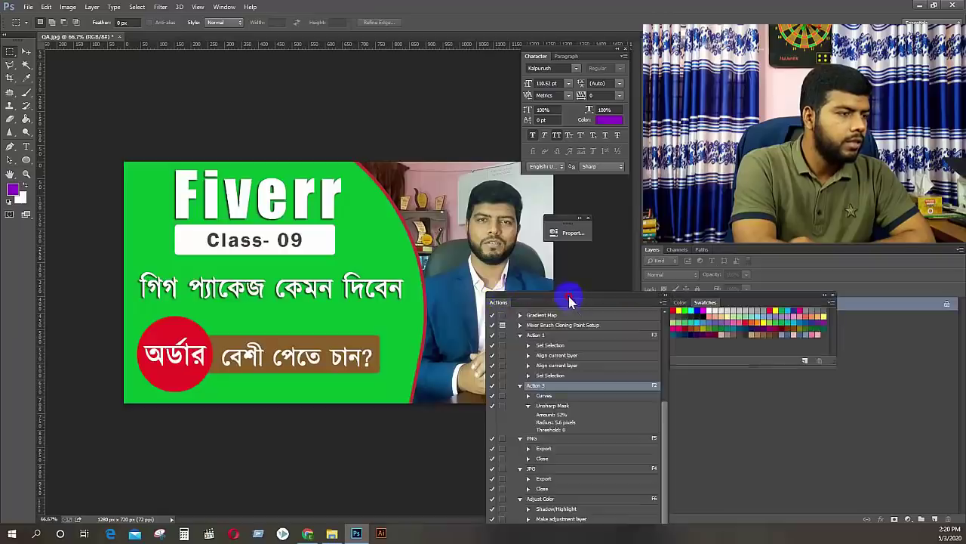
{"action": "left_click_drag", "start_coordinate": [566, 297], "coordinate": [441, 112]}
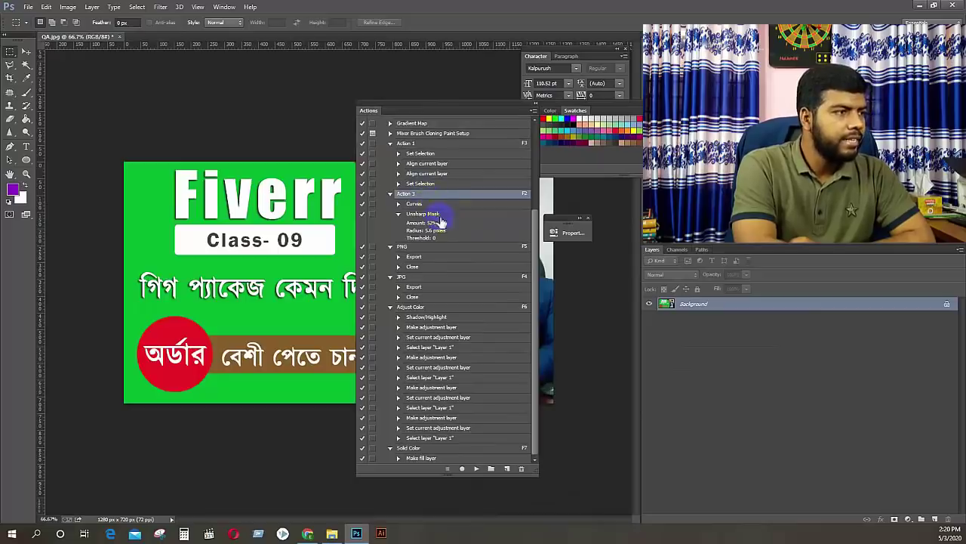
{"action": "scroll", "coordinate": [466, 247], "scroll_direction": "up", "scroll_amount": 1}
{"action": "scroll", "coordinate": [466, 248], "scroll_direction": "up", "scroll_amount": 2}
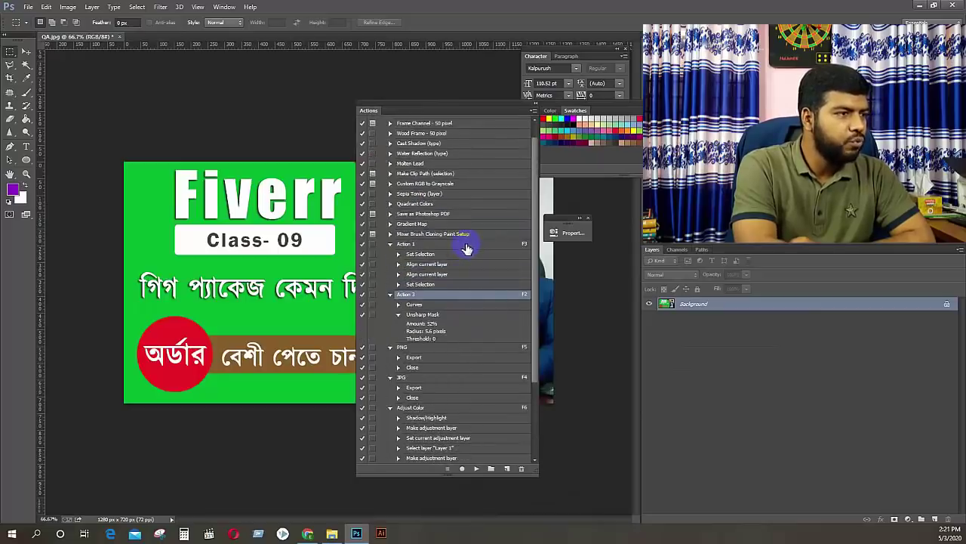
{"action": "left_click", "coordinate": [490, 244]}
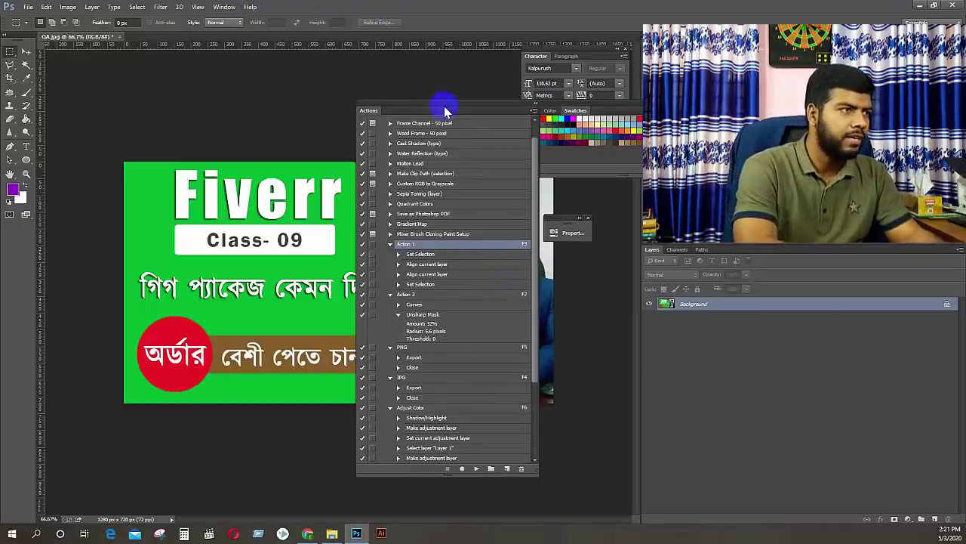
{"action": "left_click_drag", "start_coordinate": [445, 110], "coordinate": [670, 186]}
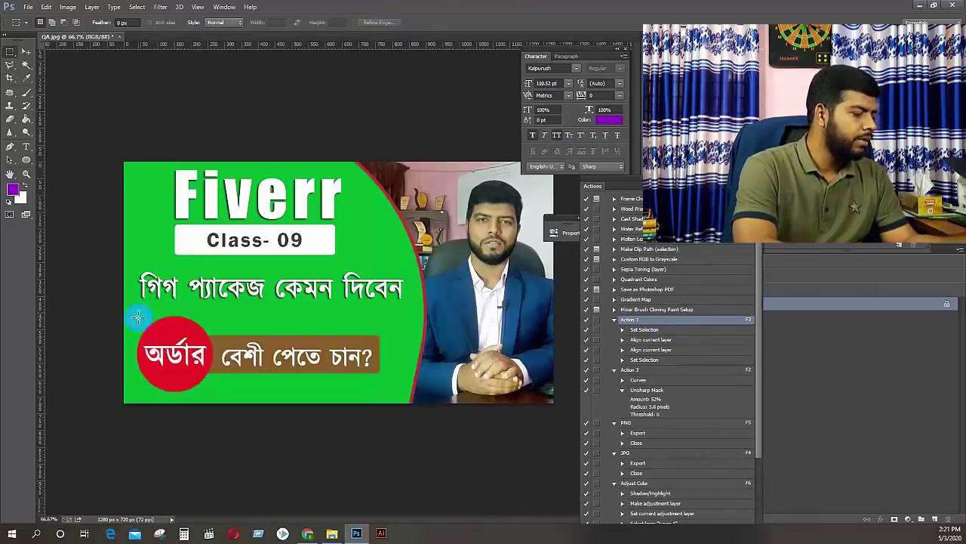
Draw a dark green ellipse and move it over the middle of the Bengali text line
{"action": "mouse_move", "coordinate": [27, 160]}
{"action": "left_mouse_down"}
{"action": "mouse_move", "coordinate": [64, 171]}
{"action": "mouse_move", "coordinate": [61, 179]}
{"action": "left_mouse_up"}
{"action": "left_click_drag", "start_coordinate": [190, 206], "coordinate": [306, 285]}
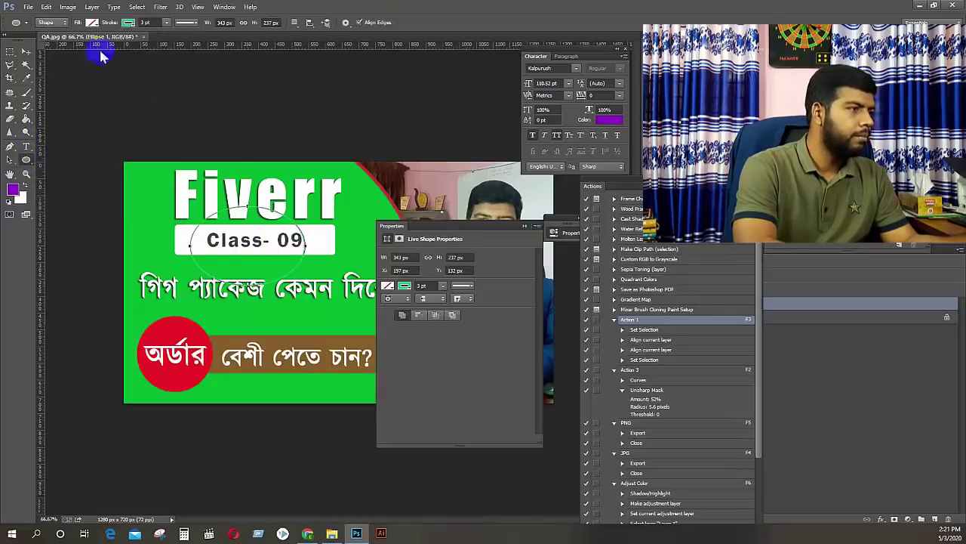
{"action": "left_click", "coordinate": [92, 21]}
{"action": "left_click", "coordinate": [83, 110]}
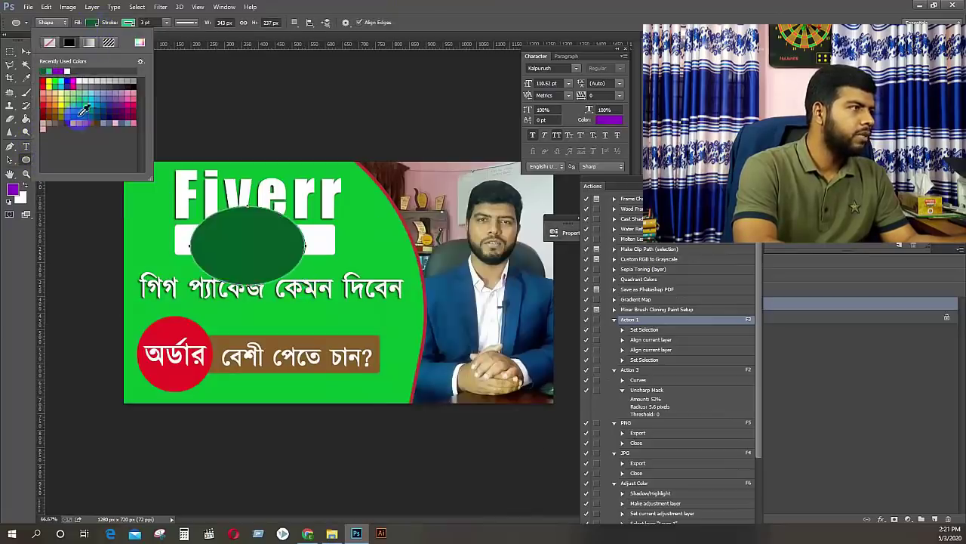
{"action": "left_click", "coordinate": [26, 52]}
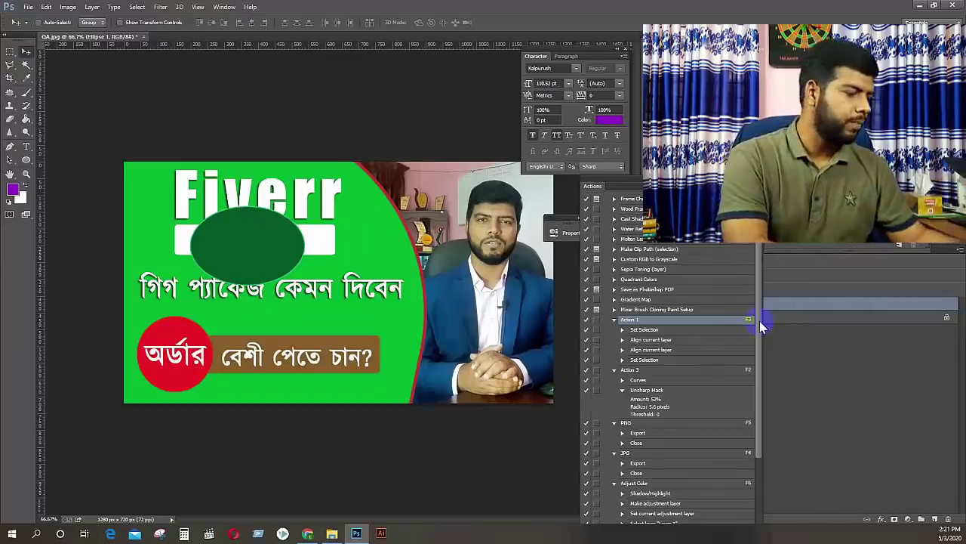
{"action": "left_click_drag", "start_coordinate": [296, 259], "coordinate": [495, 348]}
{"action": "left_click_drag", "start_coordinate": [351, 298], "coordinate": [487, 219]}
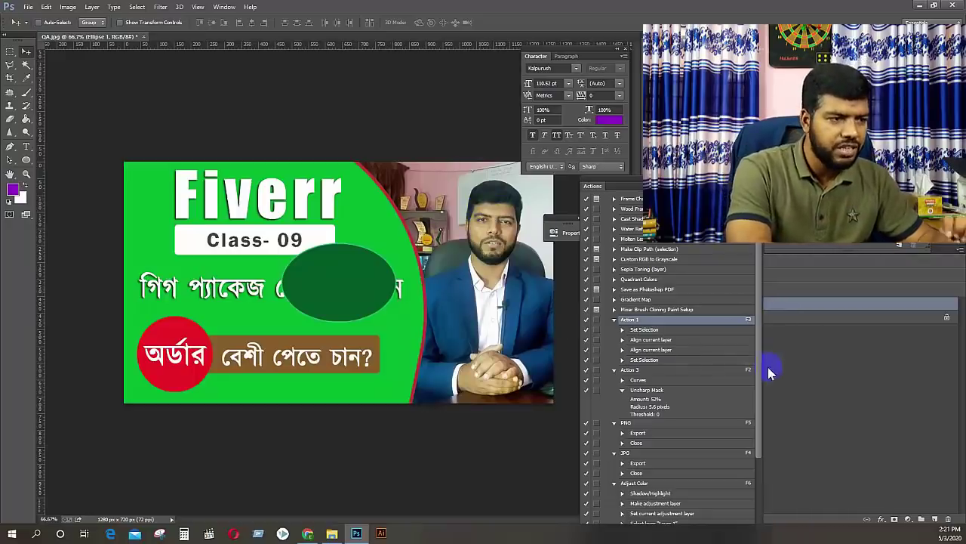
Scroll the Actions list and select the Adjust Color action set
{"action": "scroll", "coordinate": [761, 439], "scroll_direction": "down", "scroll_amount": 1}
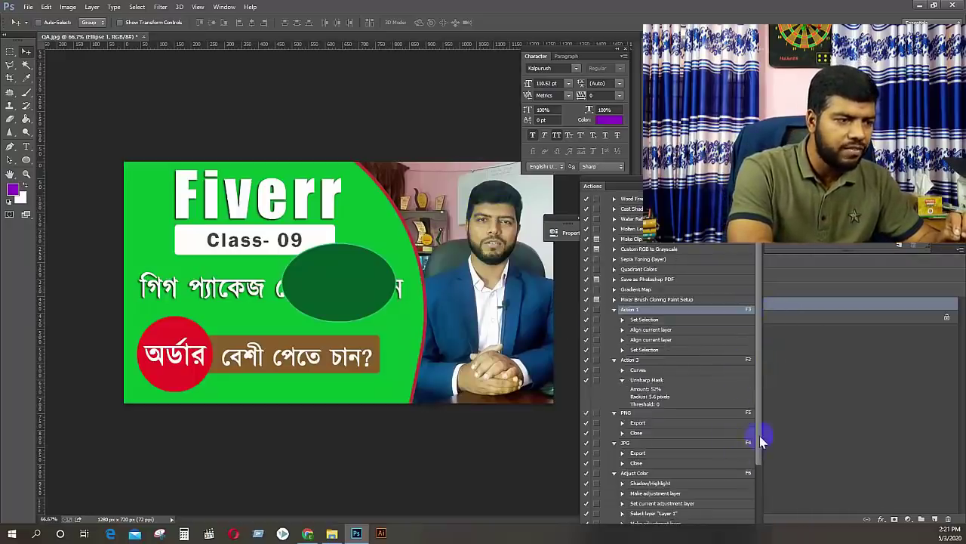
{"action": "scroll", "coordinate": [740, 451], "scroll_direction": "down", "scroll_amount": 1}
{"action": "scroll", "coordinate": [740, 450], "scroll_direction": "down", "scroll_amount": 2}
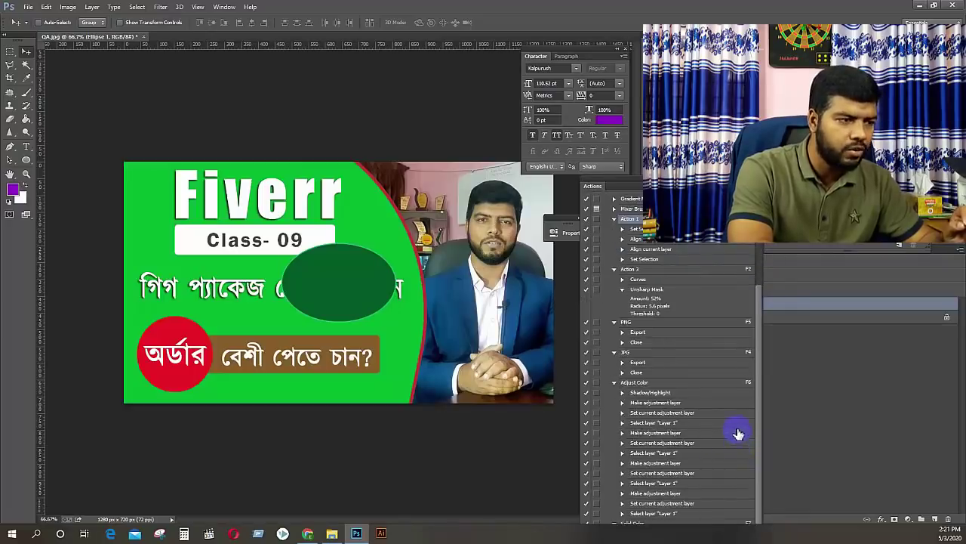
{"action": "left_click", "coordinate": [759, 400]}
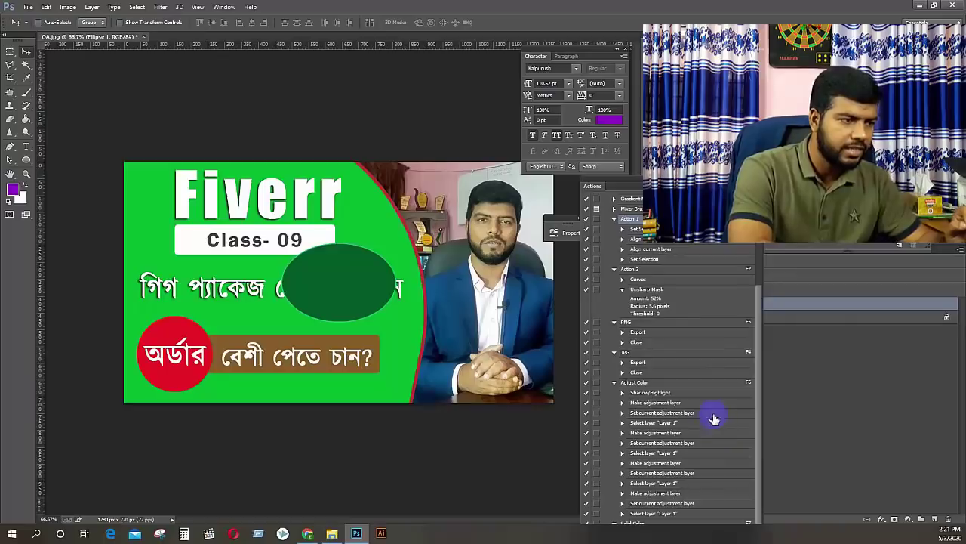
{"action": "left_click", "coordinate": [684, 384]}
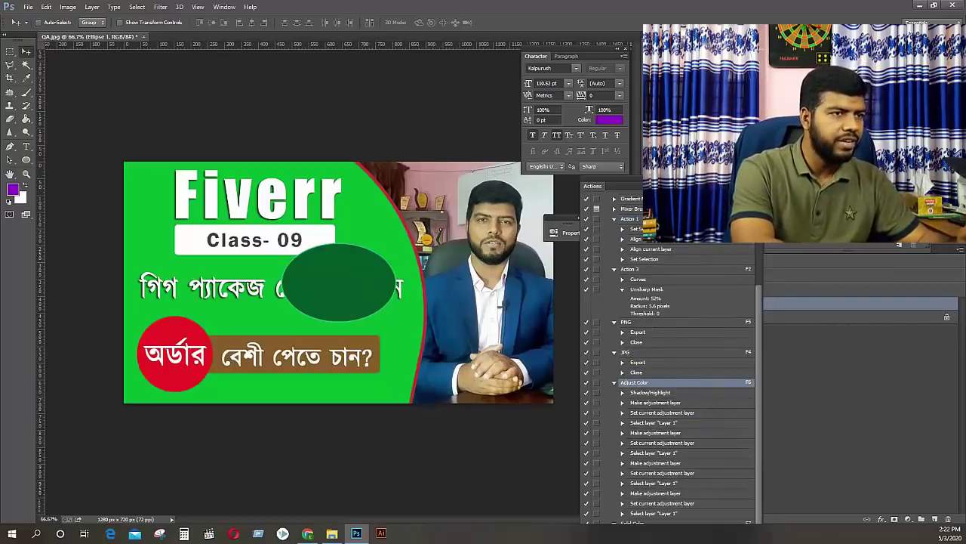
Delete the green ellipse layer, shifting the Actions panel aside
{"action": "left_click_drag", "start_coordinate": [674, 183], "coordinate": [496, 190]}
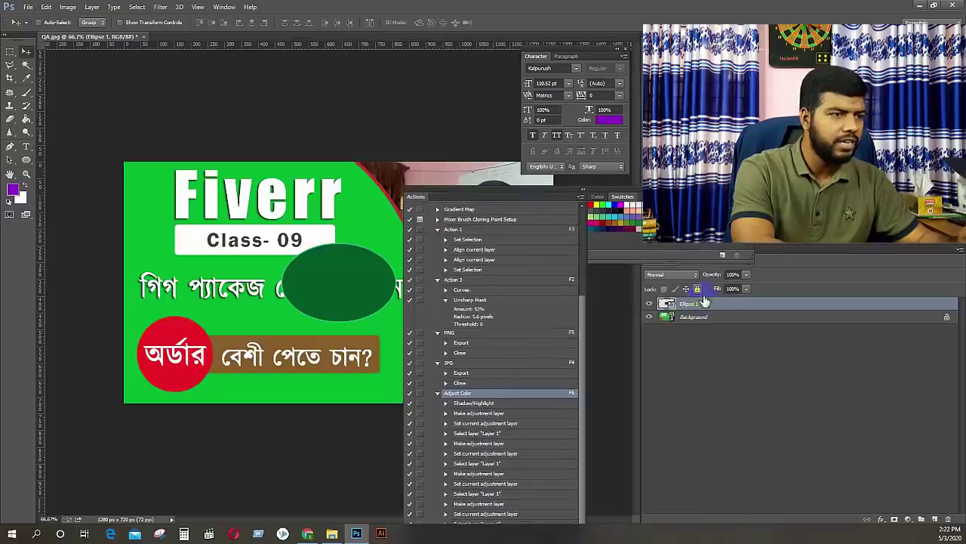
{"action": "key", "text": "Delete"}
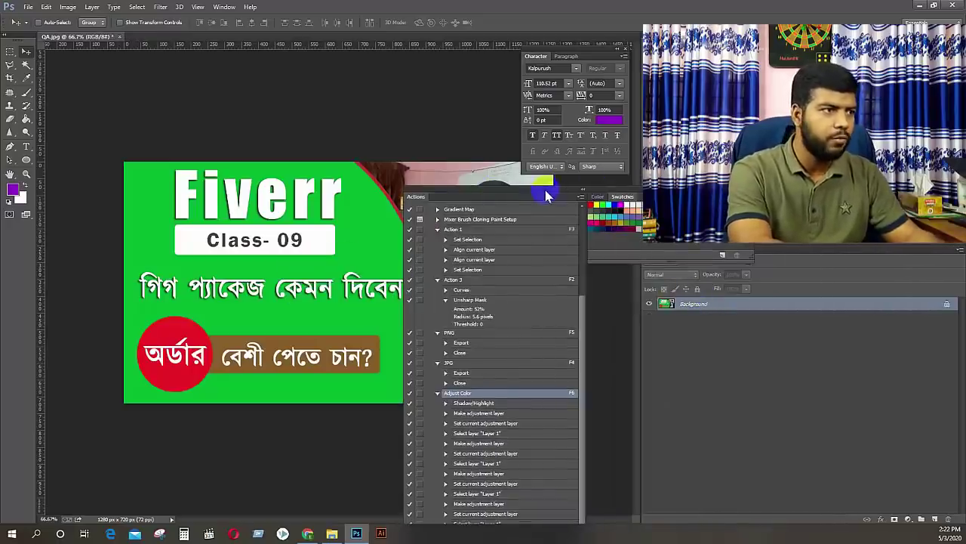
{"action": "left_click_drag", "start_coordinate": [549, 194], "coordinate": [660, 210]}
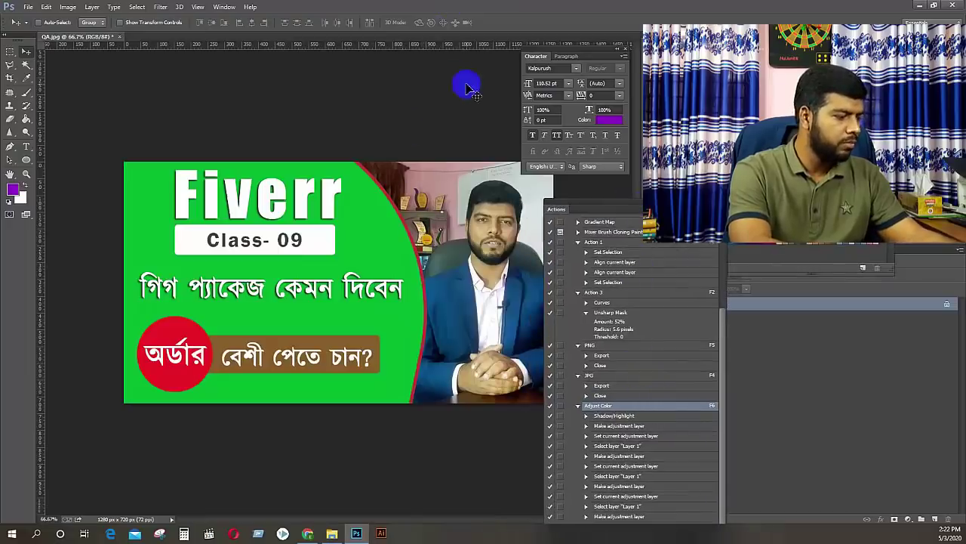
Run Adjust Color with F6, continue past each missing-layer warning, then close the image
{"action": "key", "text": "F6"}
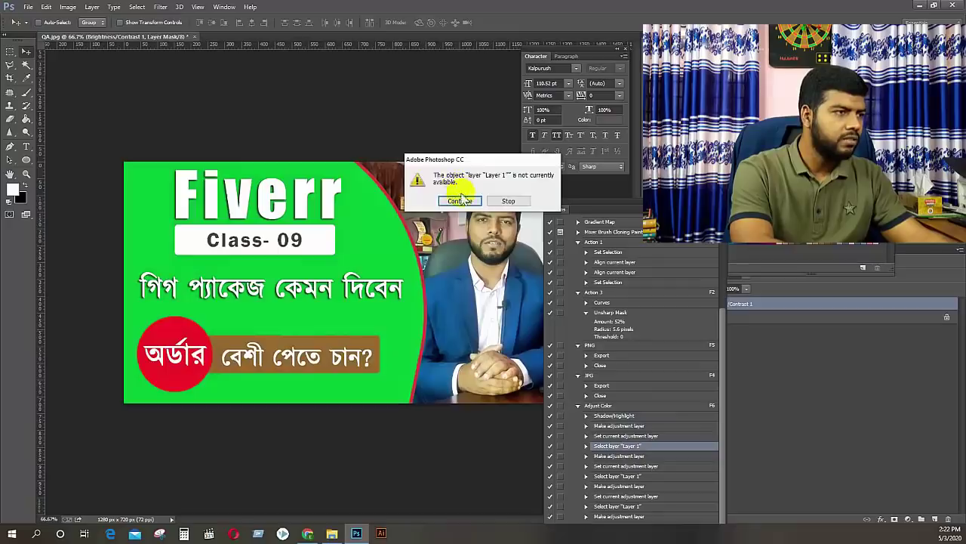
{"action": "left_click", "coordinate": [460, 201]}
{"action": "left_click", "coordinate": [459, 201]}
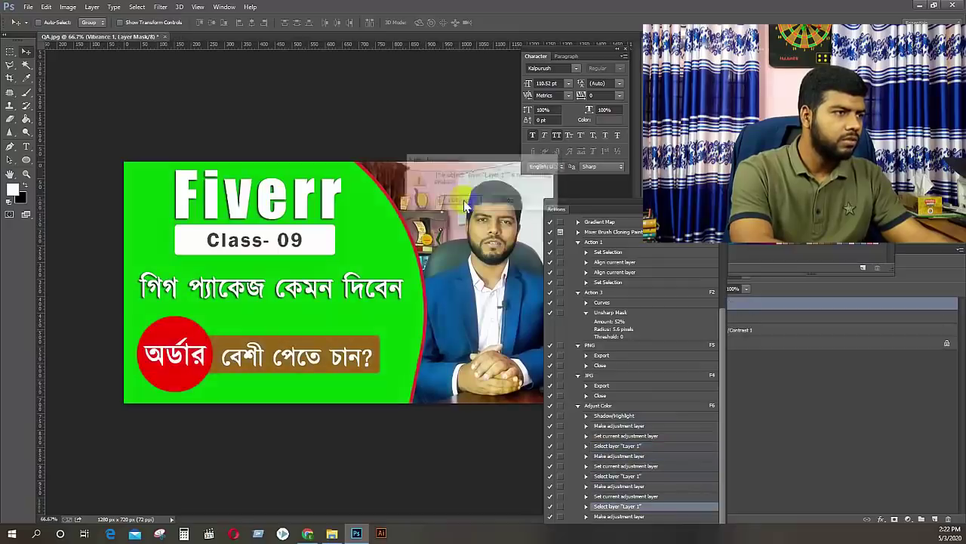
{"action": "left_click", "coordinate": [459, 201]}
{"action": "left_click", "coordinate": [459, 200]}
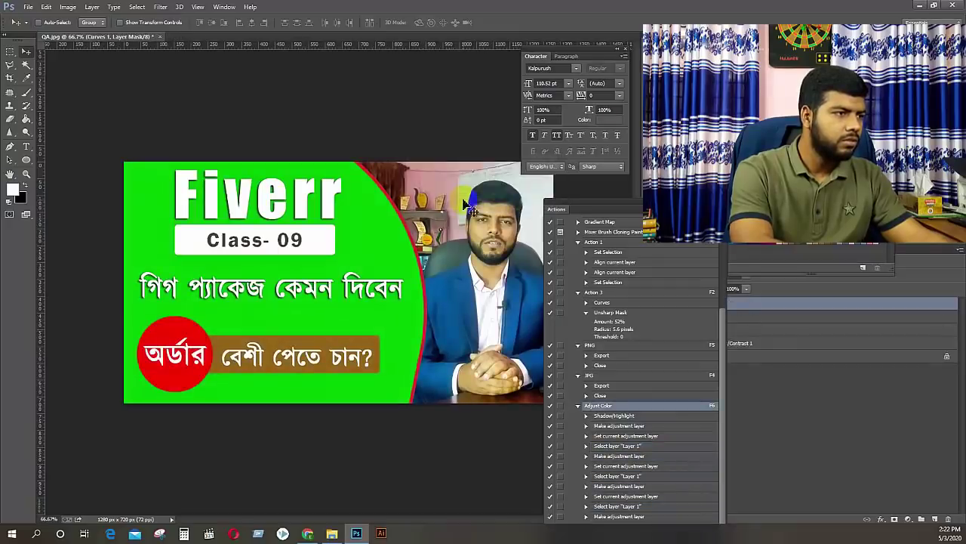
{"action": "left_click", "coordinate": [159, 36]}
{"action": "left_click", "coordinate": [493, 200]}
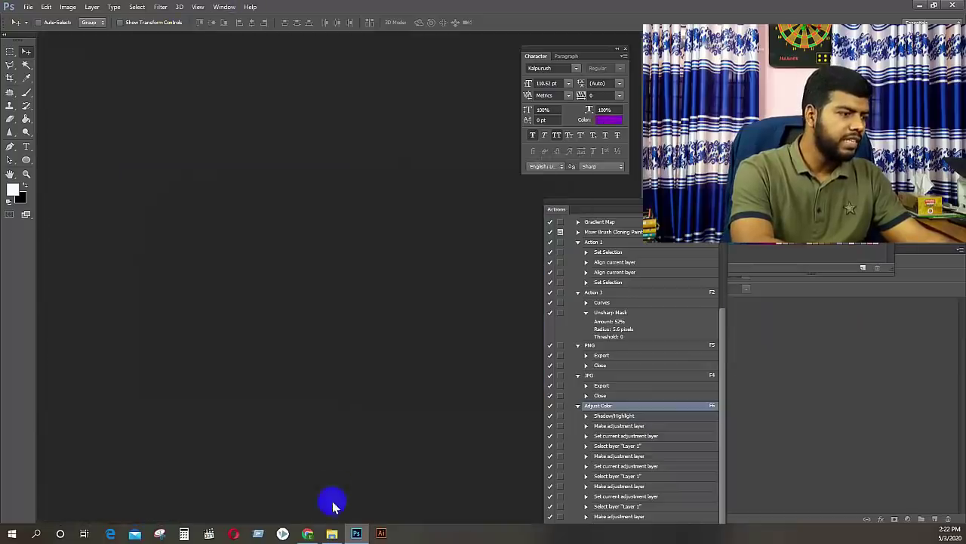
Drag IMG_0464 from the Youtube (E:) drive in File Explorer into Photoshop
{"action": "left_click", "coordinate": [332, 533]}
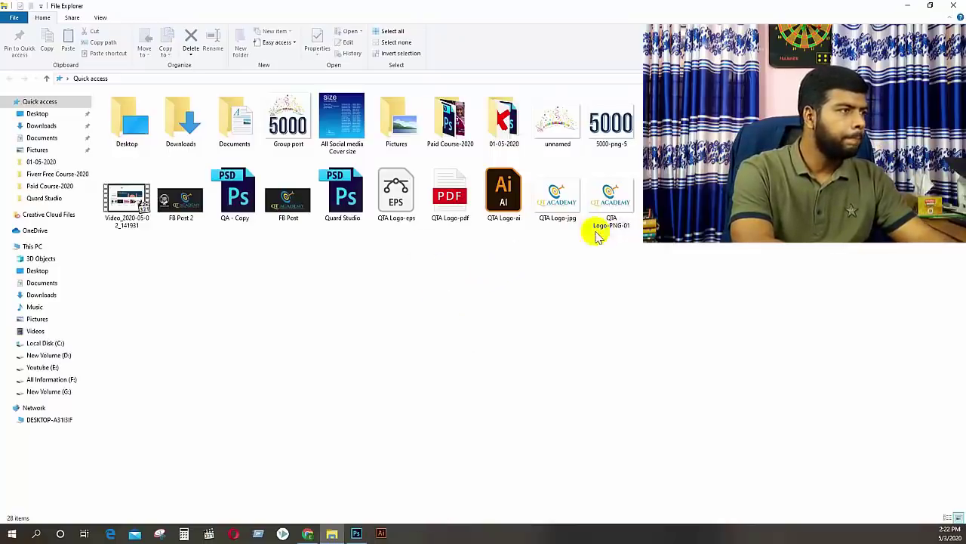
{"action": "left_click", "coordinate": [38, 367]}
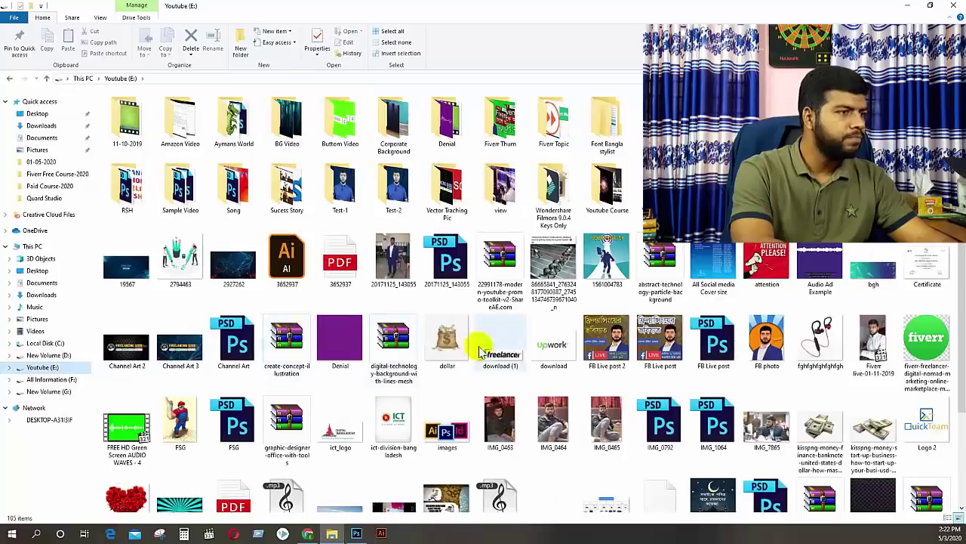
{"action": "left_click", "coordinate": [554, 428]}
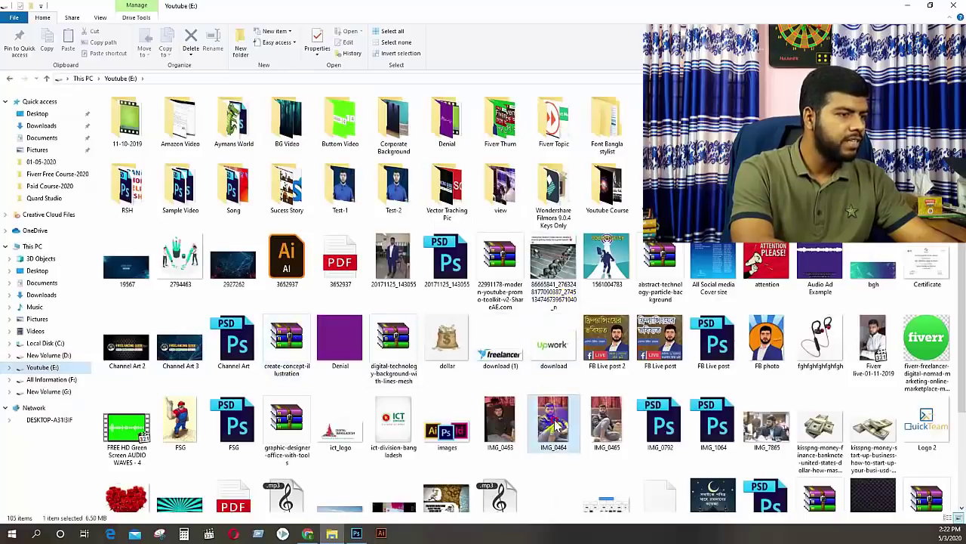
{"action": "left_click_drag", "start_coordinate": [555, 423], "coordinate": [370, 250]}
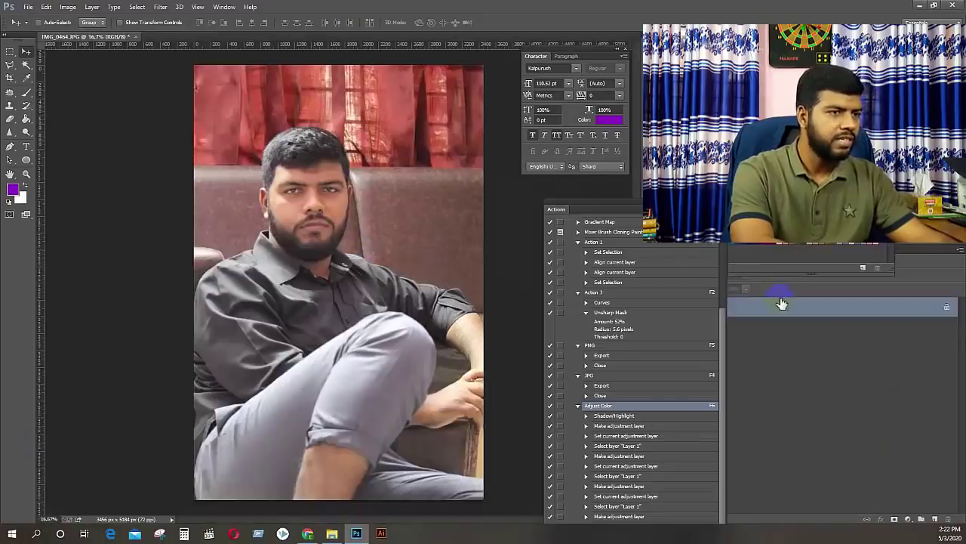
Duplicate the photo layer with Ctrl+J, play Adjust Color with F6, and select Levels 1
{"action": "key", "text": "ctrl+j"}
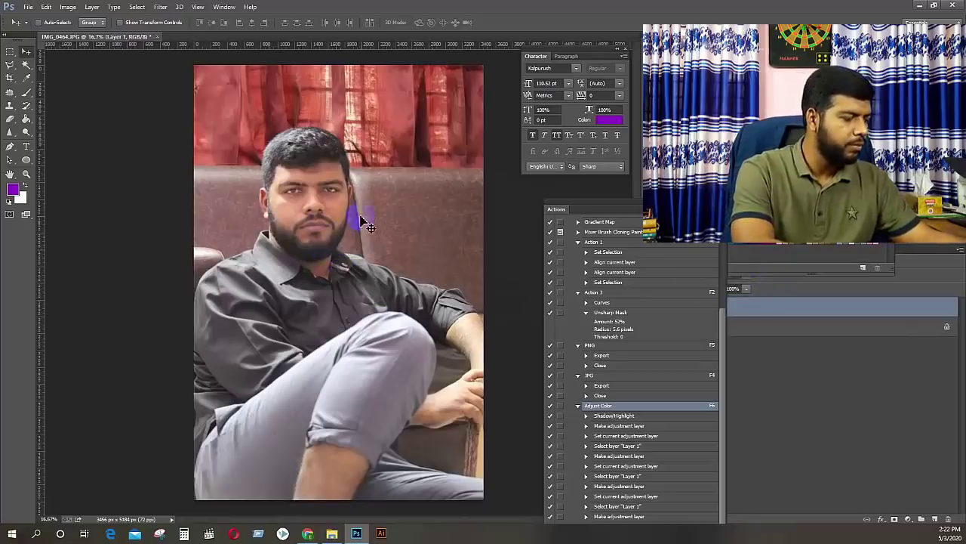
{"action": "key", "text": "F6"}
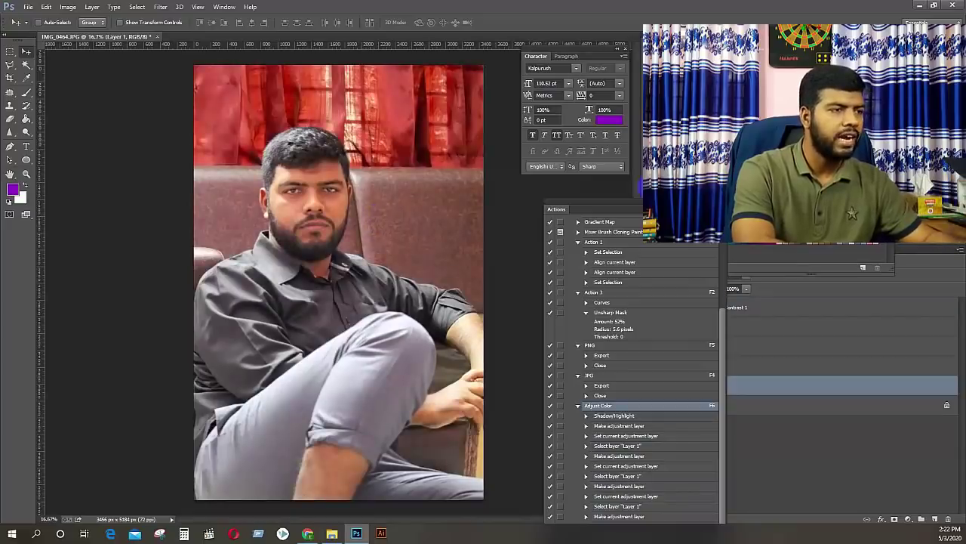
{"action": "left_click_drag", "start_coordinate": [671, 205], "coordinate": [577, 202]}
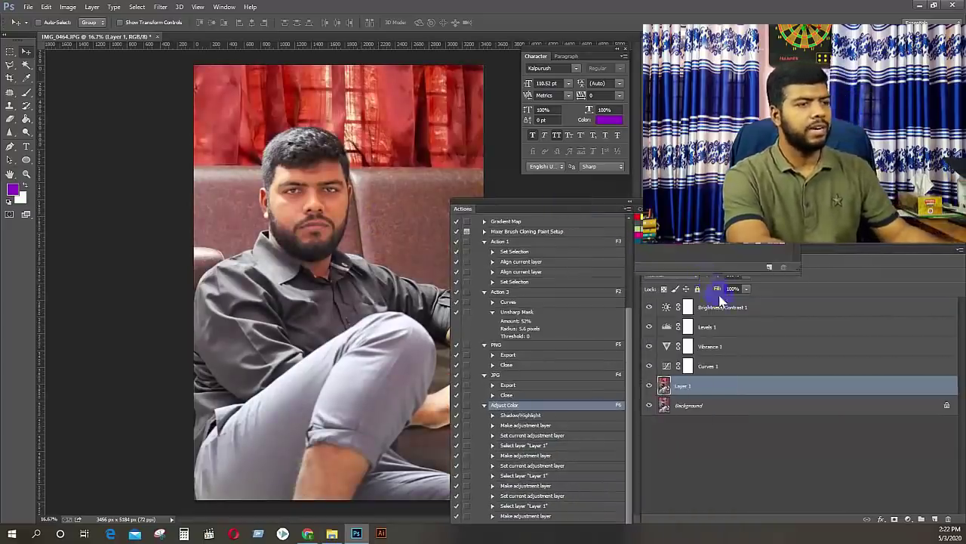
{"action": "left_click", "coordinate": [708, 328]}
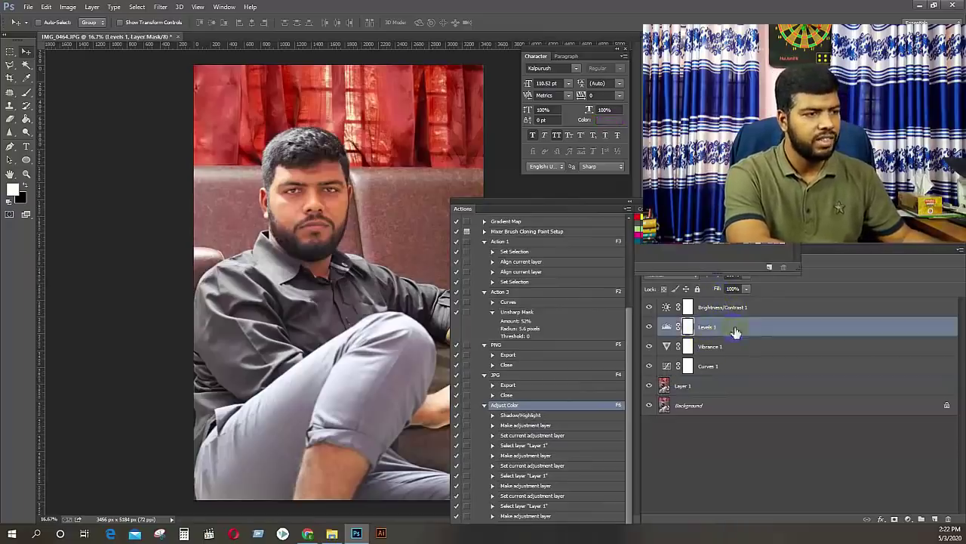
Group the four adjustment layers into Group 1, toggle its visibility, then delete it with Layer 1
{"action": "left_click", "coordinate": [716, 348]}
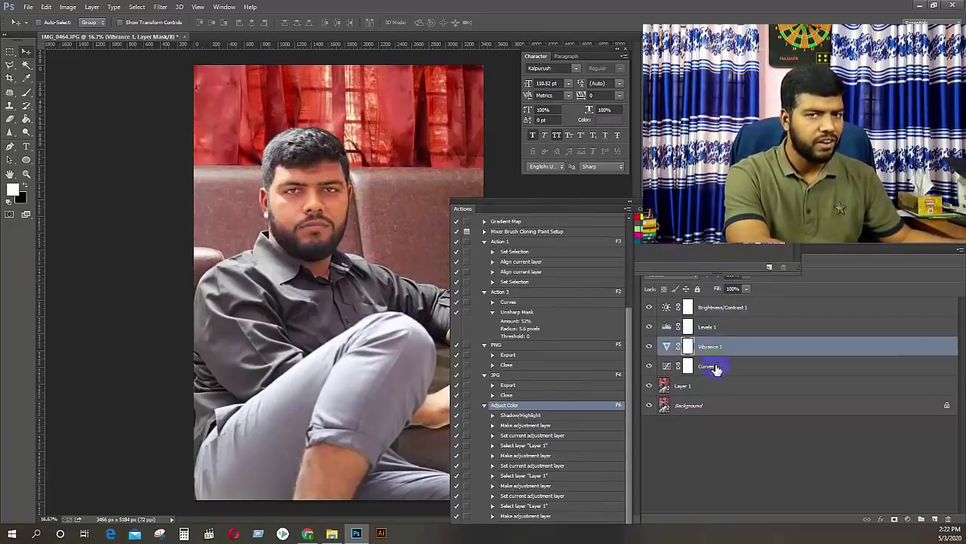
{"action": "left_click", "coordinate": [715, 367]}
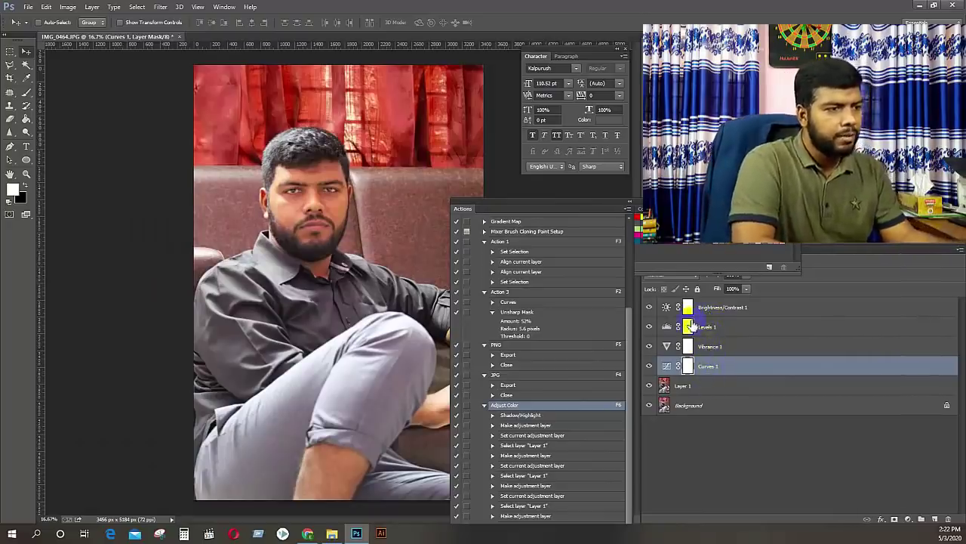
{"action": "left_click", "coordinate": [713, 308]}
{"action": "left_click", "coordinate": [711, 367], "text": "shift"}
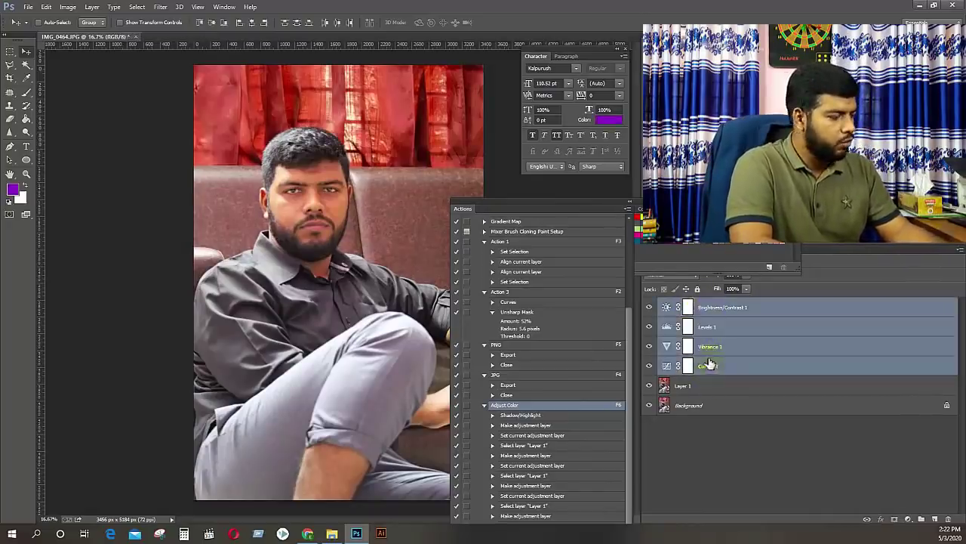
{"action": "key", "text": "ctrl+g"}
{"action": "left_click", "coordinate": [650, 304]}
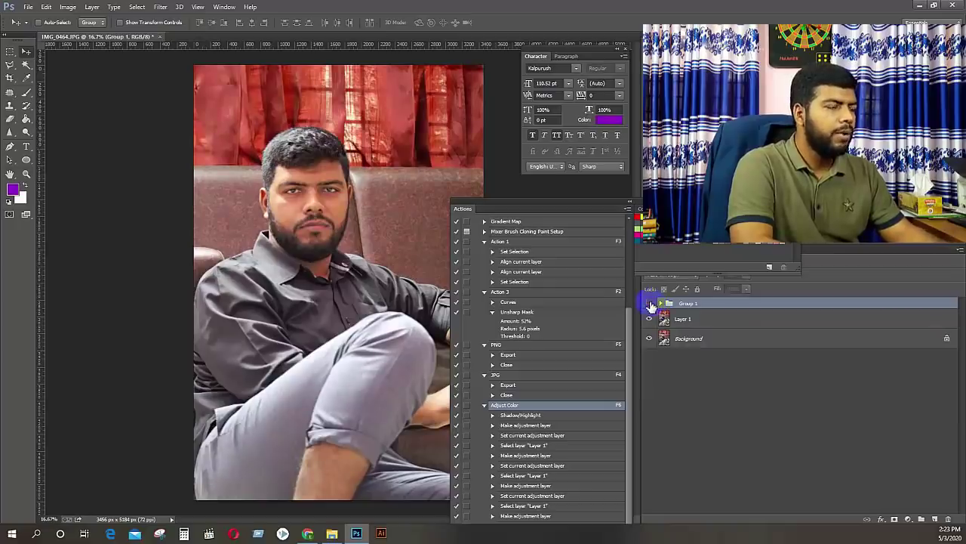
{"action": "left_click", "coordinate": [649, 304]}
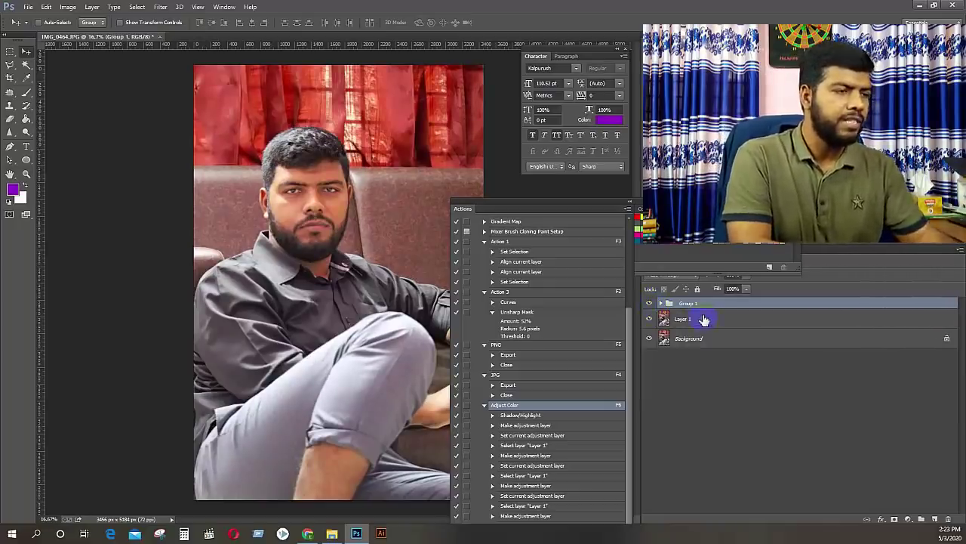
{"action": "key", "text": "ctrl+shift+e"}
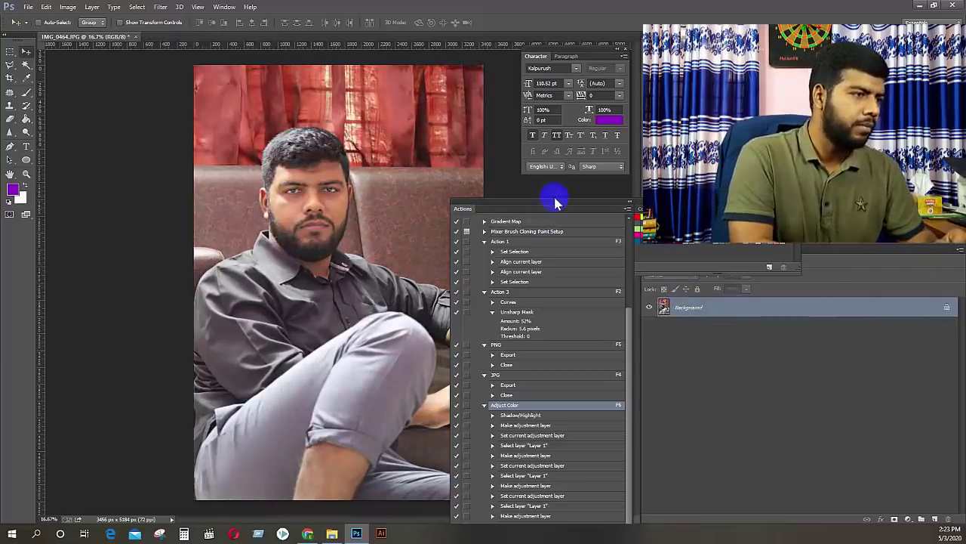
Dock the Actions panel beside the layers, browse the JPG and PNG sets, then undock it
{"action": "left_click_drag", "start_coordinate": [555, 202], "coordinate": [627, 190]}
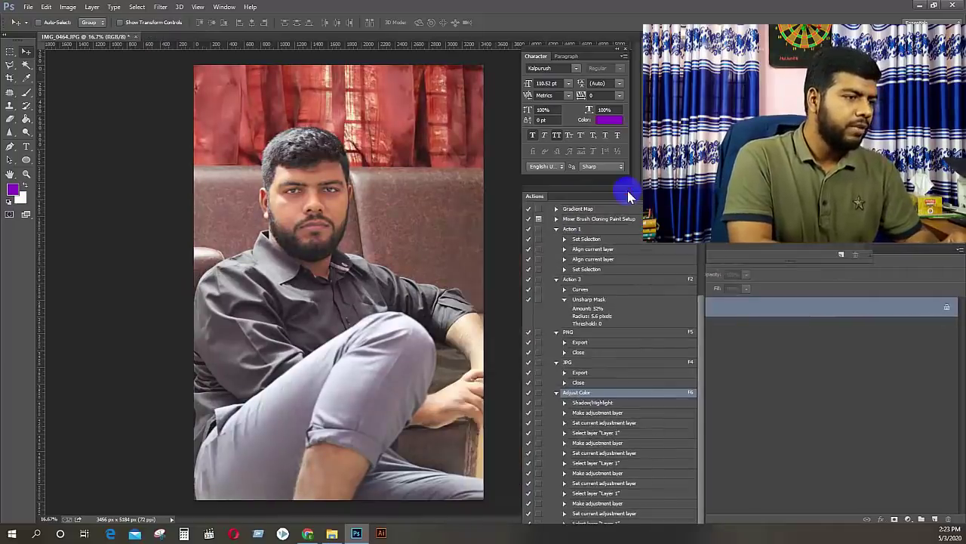
{"action": "left_click", "coordinate": [679, 366]}
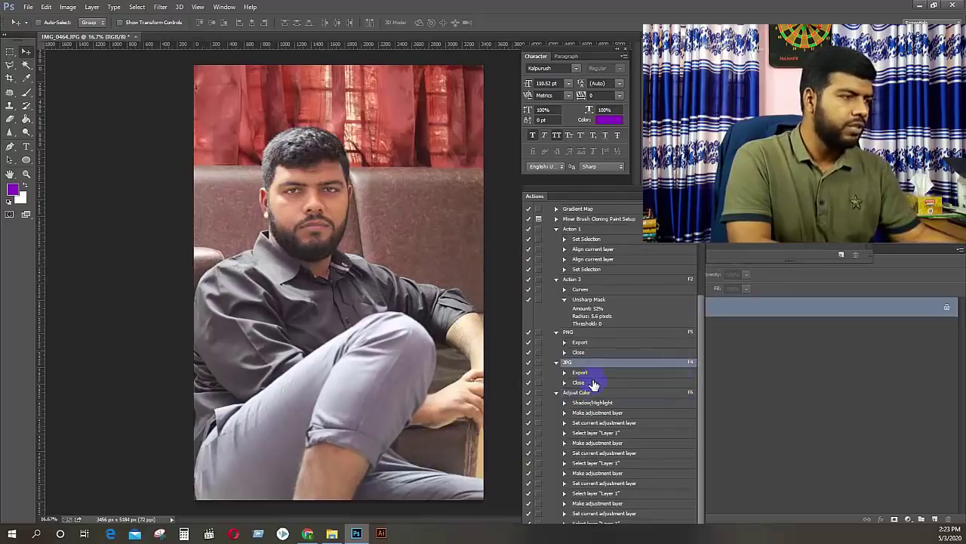
{"action": "left_click", "coordinate": [673, 335]}
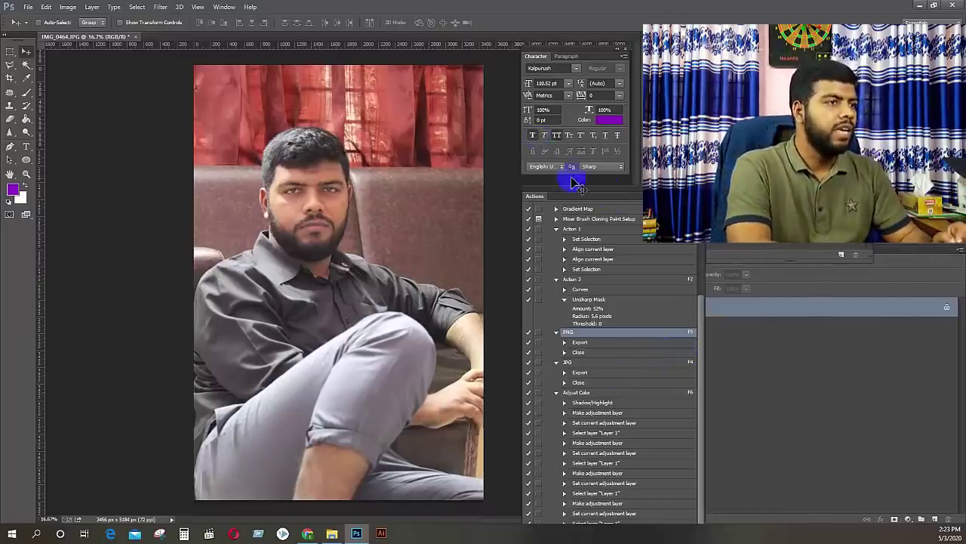
{"action": "left_click_drag", "start_coordinate": [578, 189], "coordinate": [516, 113]}
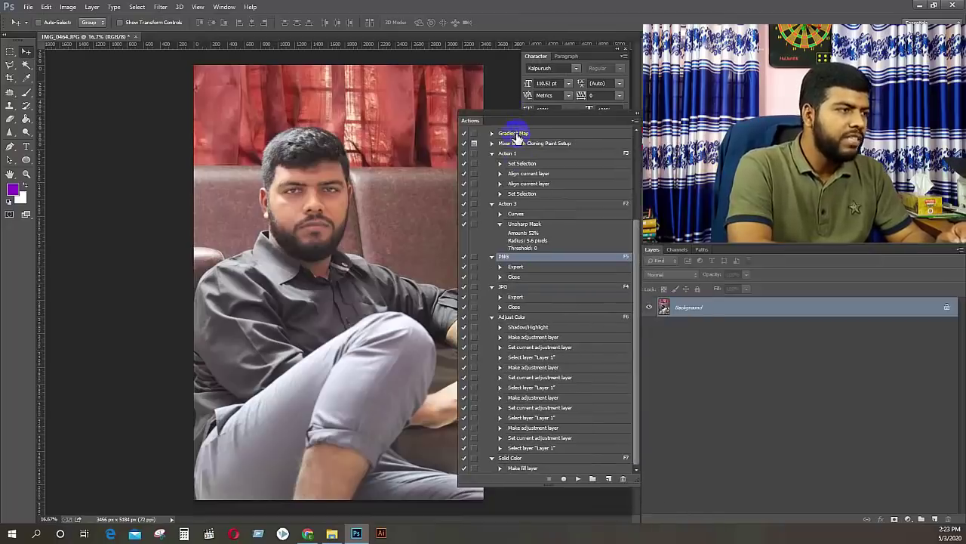
Create a new action named Test in Default Actions with the F10 shortcut and begin recording
{"action": "left_click", "coordinate": [608, 479]}
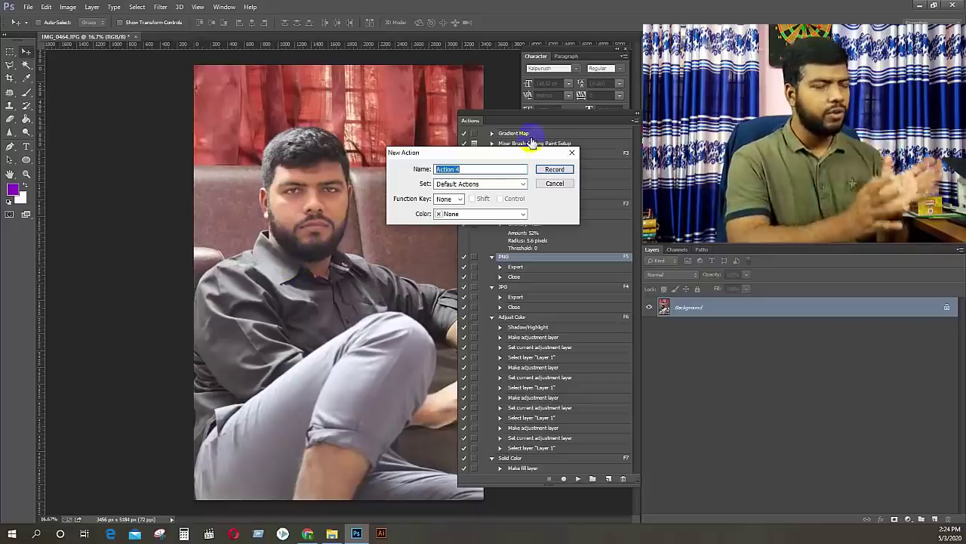
{"action": "type", "text": "T"}
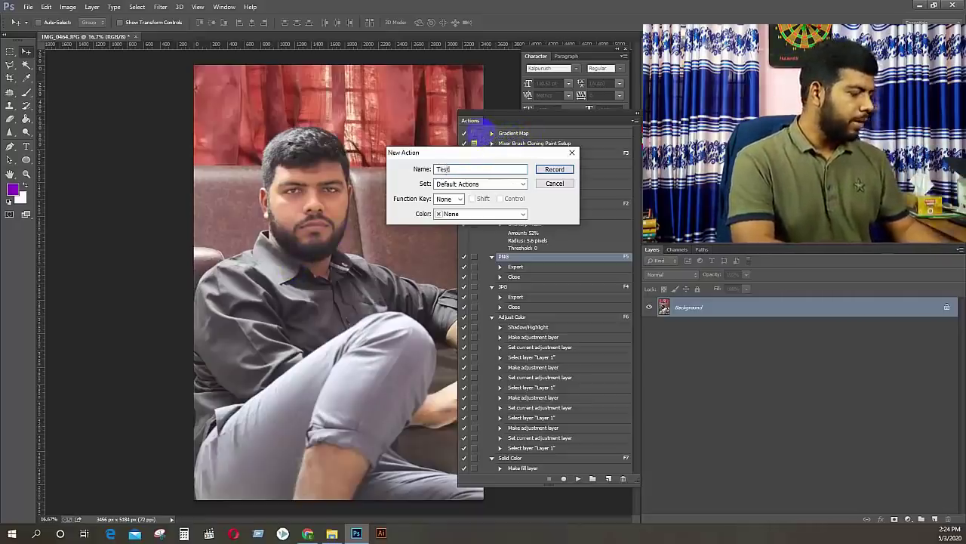
{"action": "type", "text": "est"}
{"action": "left_click", "coordinate": [518, 185]}
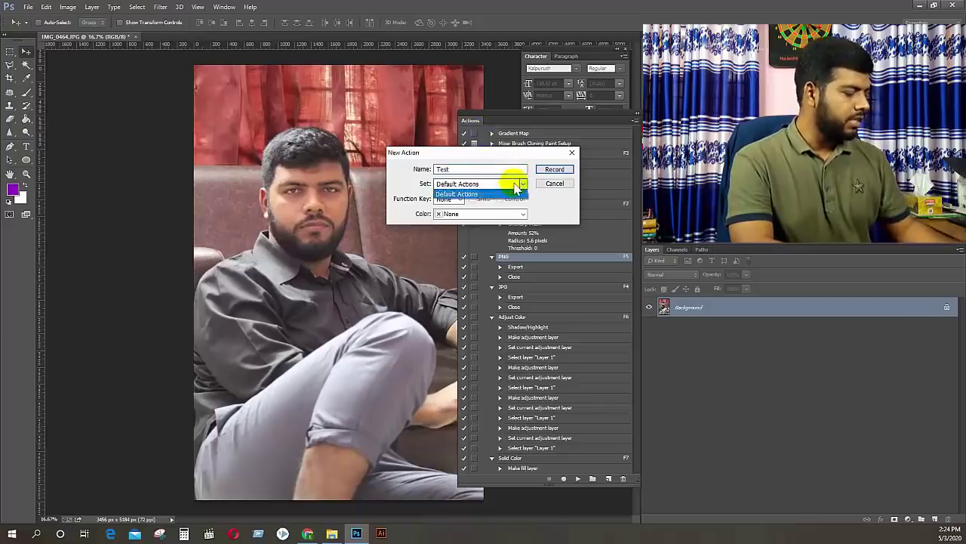
{"action": "left_click", "coordinate": [516, 193]}
{"action": "left_click", "coordinate": [459, 199]}
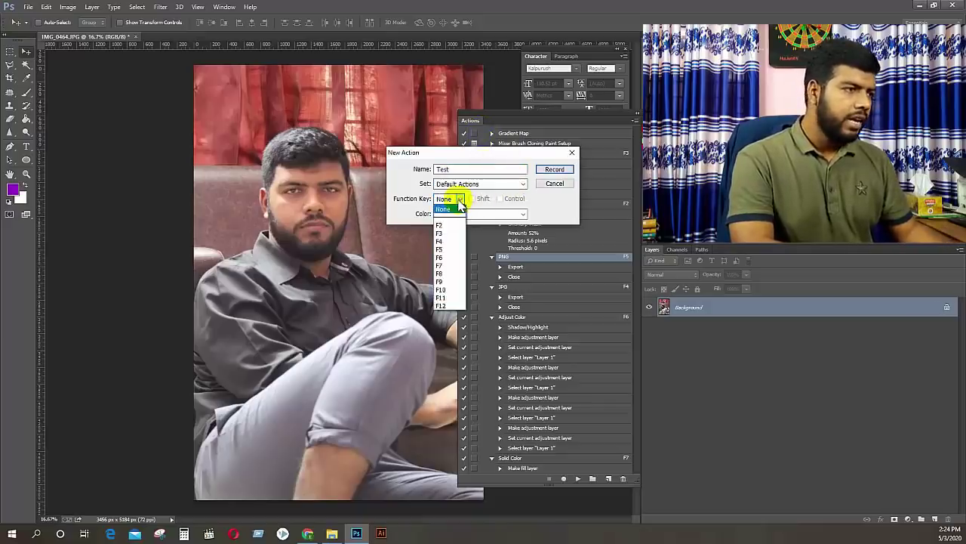
{"action": "left_click", "coordinate": [447, 290]}
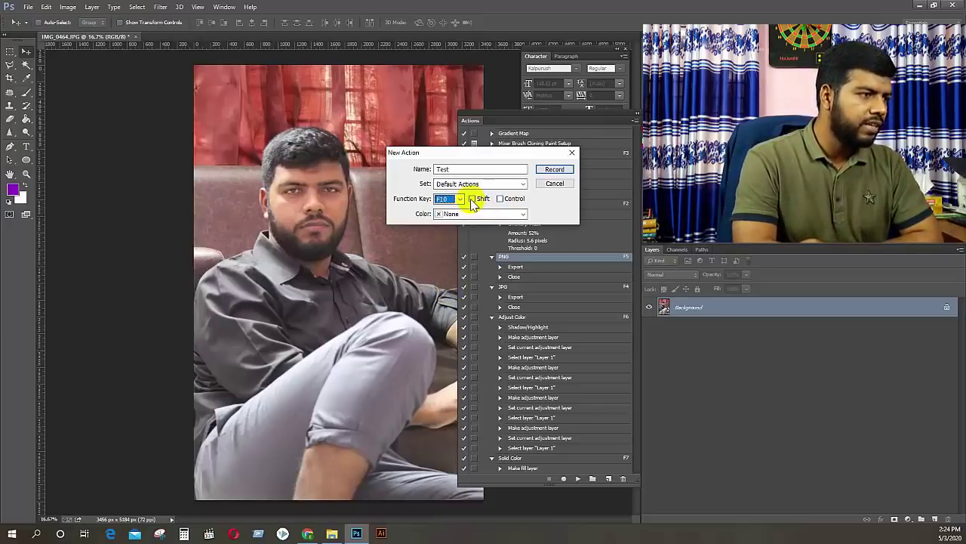
{"action": "left_click", "coordinate": [553, 169]}
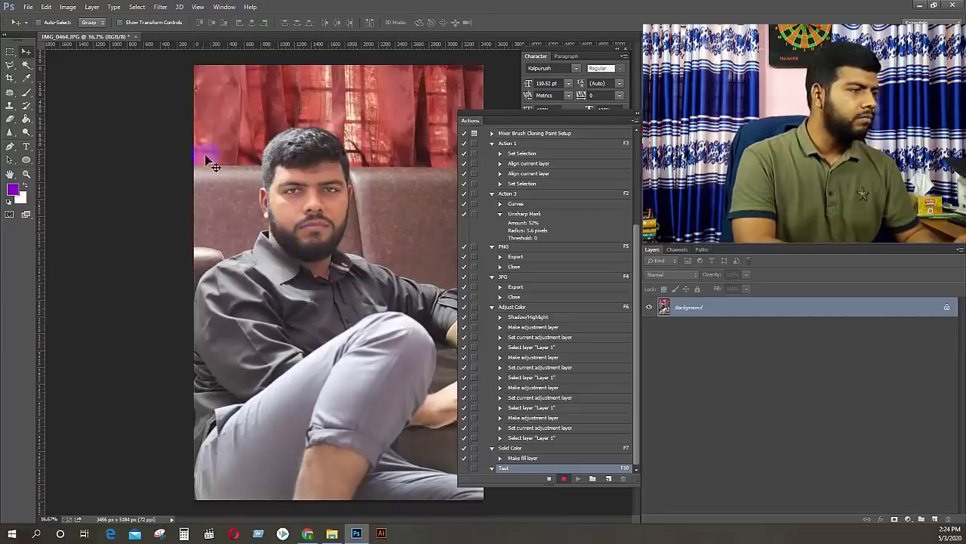
Crop the photo with the 1440 × 2560 px, 300 px/in preset and commit it
{"action": "left_click", "coordinate": [10, 78]}
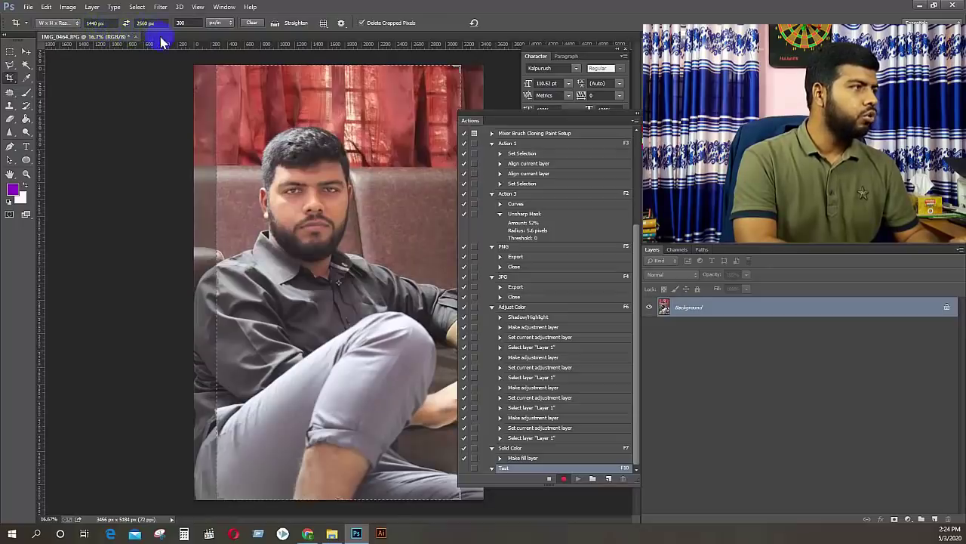
{"action": "double_click", "coordinate": [289, 179]}
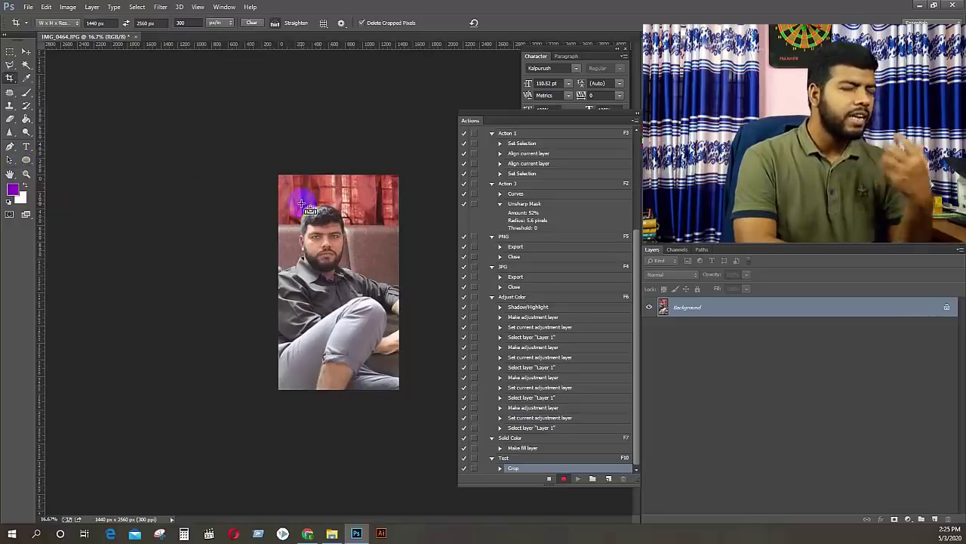
Copy the image to Layer 1, rotate it about 31°, and shift it down-right
{"action": "key", "text": "ctrl+j"}
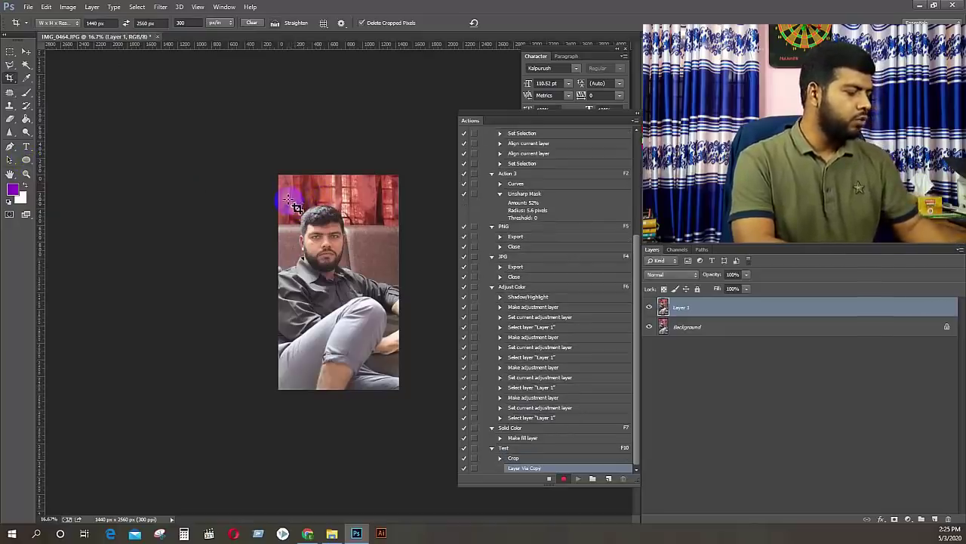
{"action": "key", "text": "ctrl+t"}
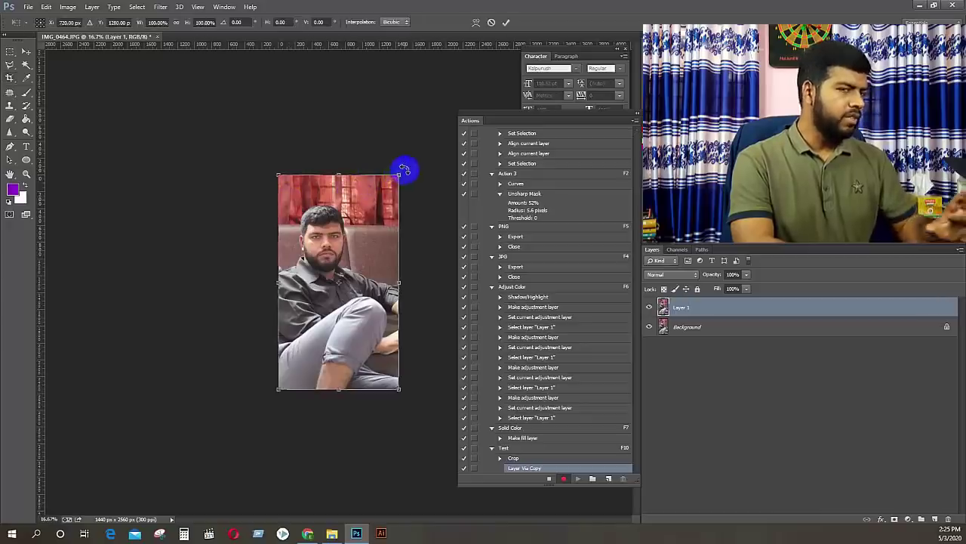
{"action": "left_click_drag", "start_coordinate": [409, 166], "coordinate": [416, 237]}
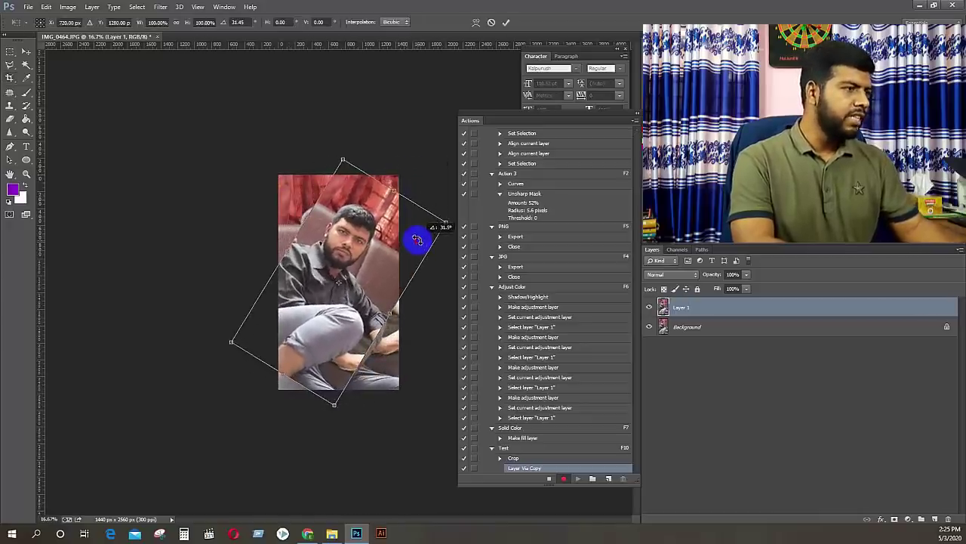
{"action": "left_click_drag", "start_coordinate": [339, 255], "coordinate": [372, 304]}
{"action": "key", "text": "Return"}
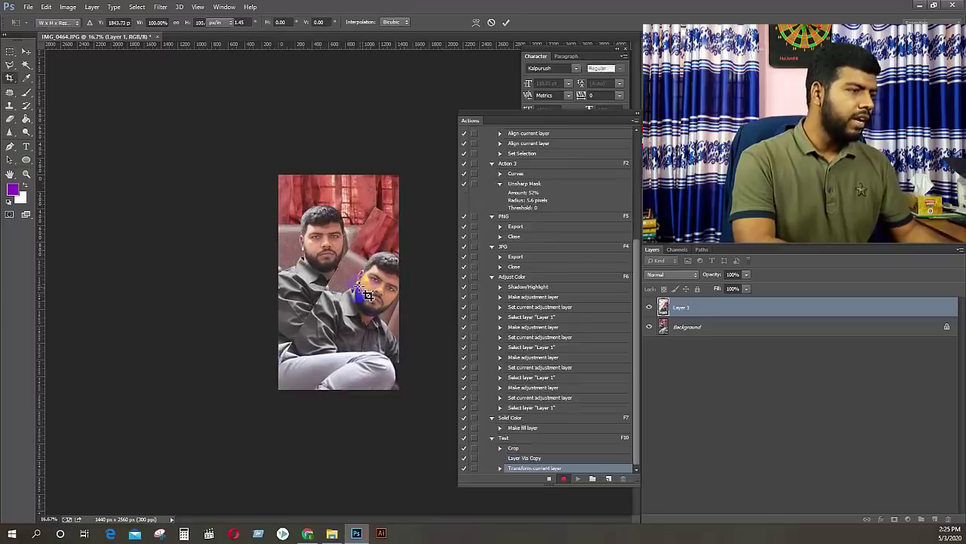
{"action": "key", "text": "c"}
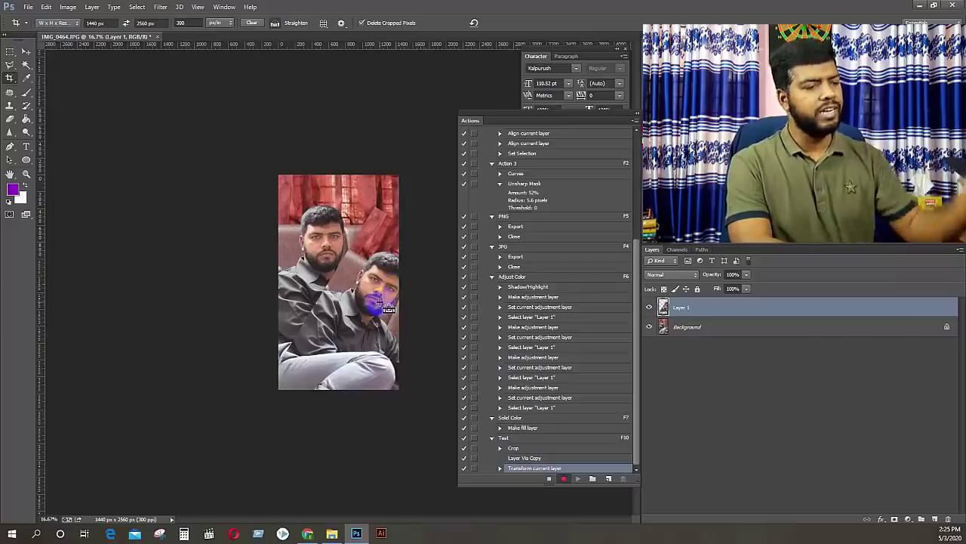
Copy Layer 1, move the copy, and shrink it to about 30% near the bottom
{"action": "key", "text": "ctrl+j"}
{"action": "left_click", "coordinate": [26, 51]}
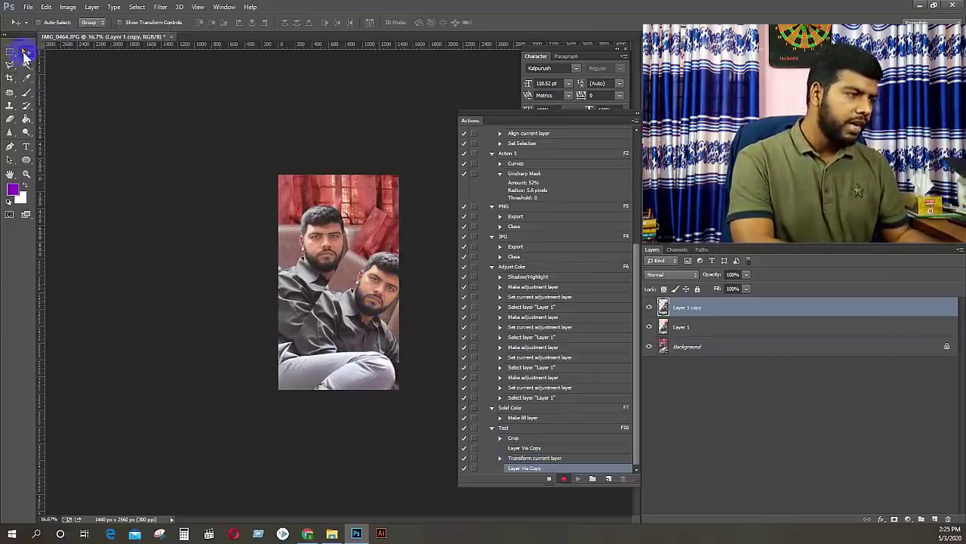
{"action": "left_click_drag", "start_coordinate": [368, 287], "coordinate": [330, 326]}
{"action": "key", "text": "ctrl+t"}
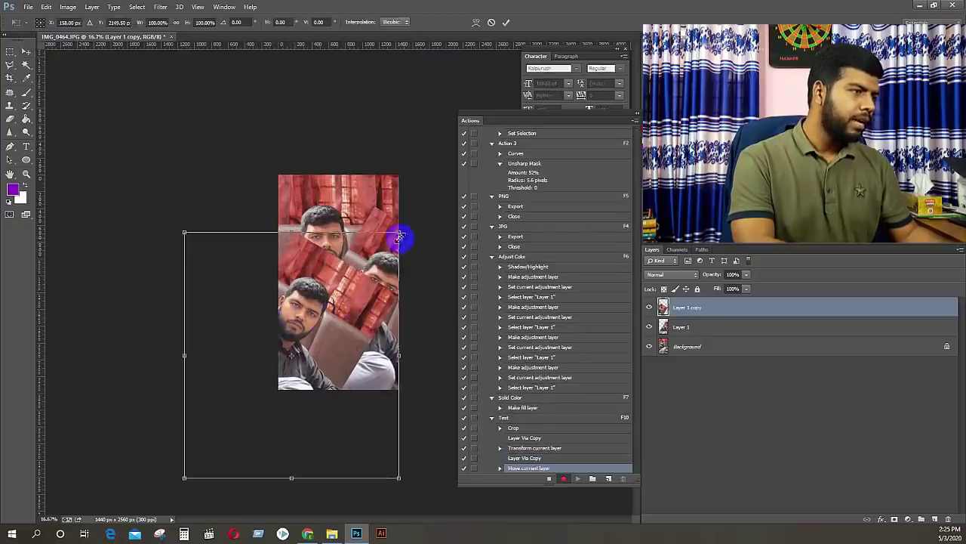
{"action": "left_click_drag", "start_coordinate": [398, 234], "coordinate": [347, 349]}
{"action": "key", "text": "Return"}
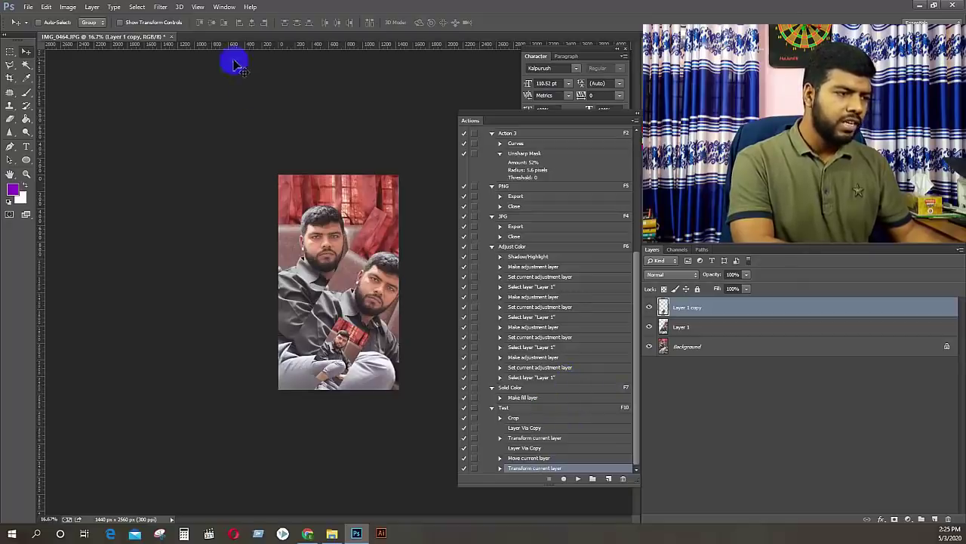
Close IMG_0464 without saving and drag IMG_0465 from File Explorer into Photoshop
{"action": "left_click", "coordinate": [171, 37]}
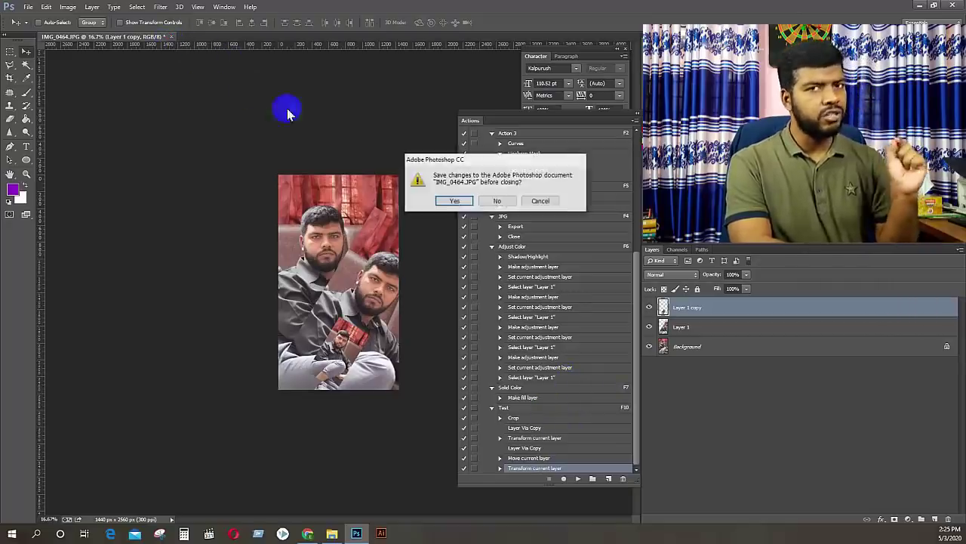
{"action": "left_click", "coordinate": [497, 201]}
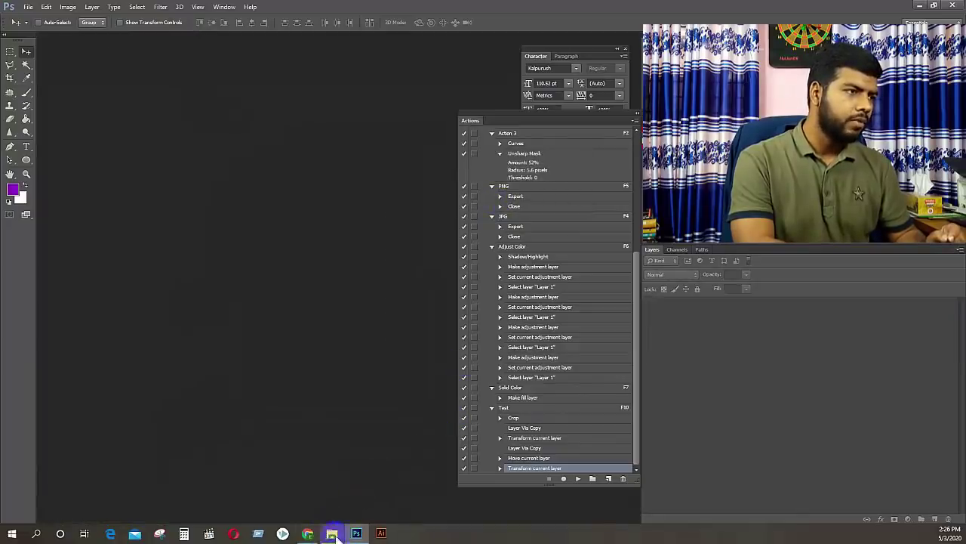
{"action": "left_click", "coordinate": [332, 534]}
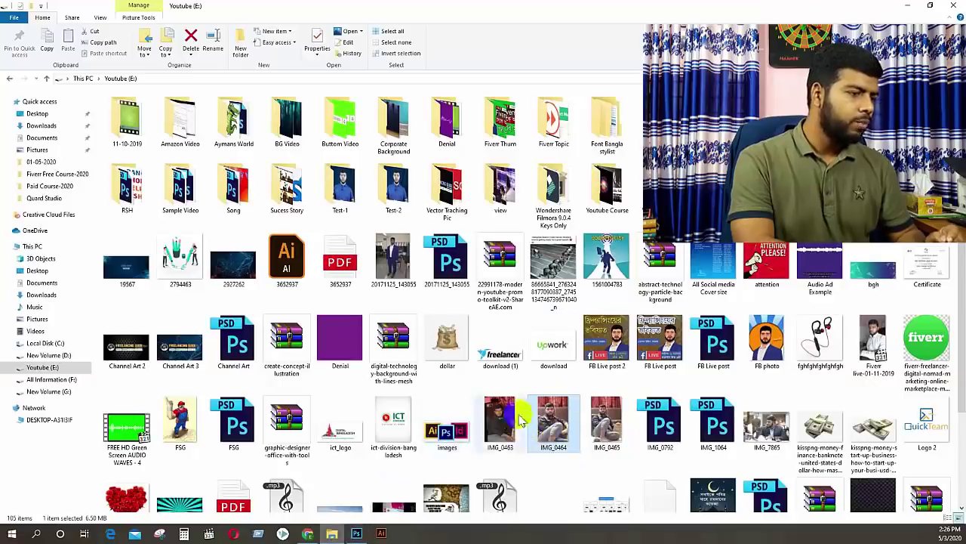
{"action": "left_click", "coordinate": [606, 452]}
{"action": "left_click_drag", "start_coordinate": [605, 452], "coordinate": [305, 253]}
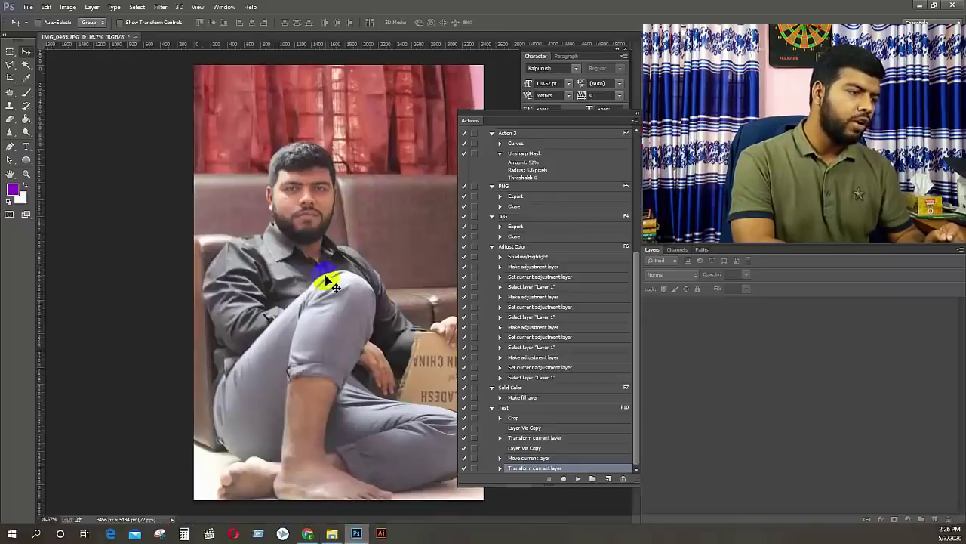
Play the Test action on IMG_0465, close it without saving, and return to File Explorer
{"action": "left_click", "coordinate": [619, 409]}
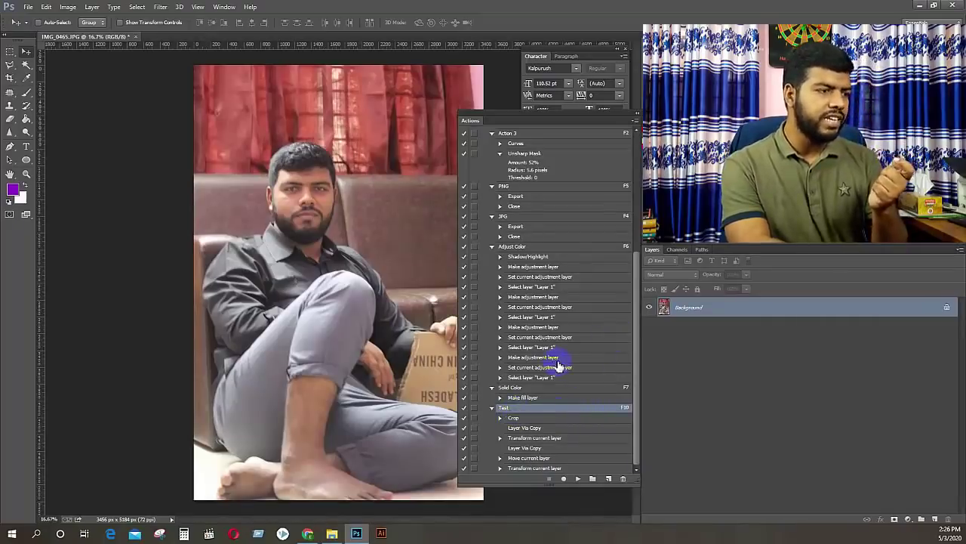
{"action": "key", "text": "F10"}
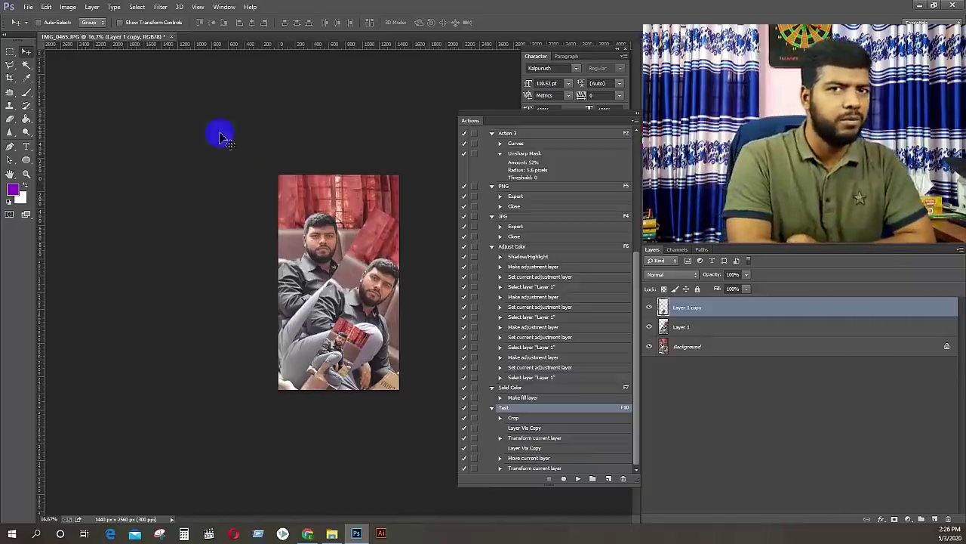
{"action": "left_click", "coordinate": [172, 37]}
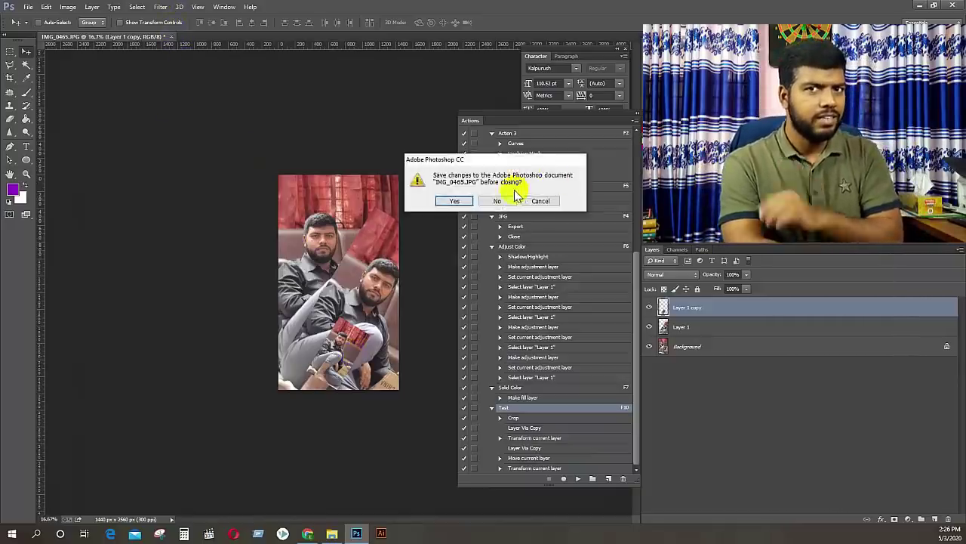
{"action": "left_click", "coordinate": [500, 199]}
{"action": "left_click", "coordinate": [332, 532]}
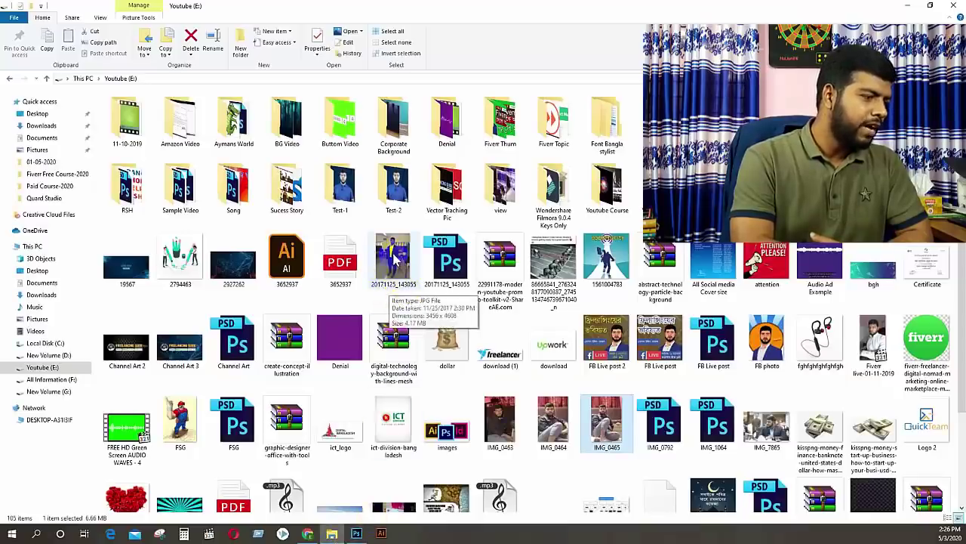
Drag 20171125_143055 from the Youtube (E:) folder into Photoshop to open it
{"action": "left_click_drag", "start_coordinate": [394, 284], "coordinate": [328, 196]}
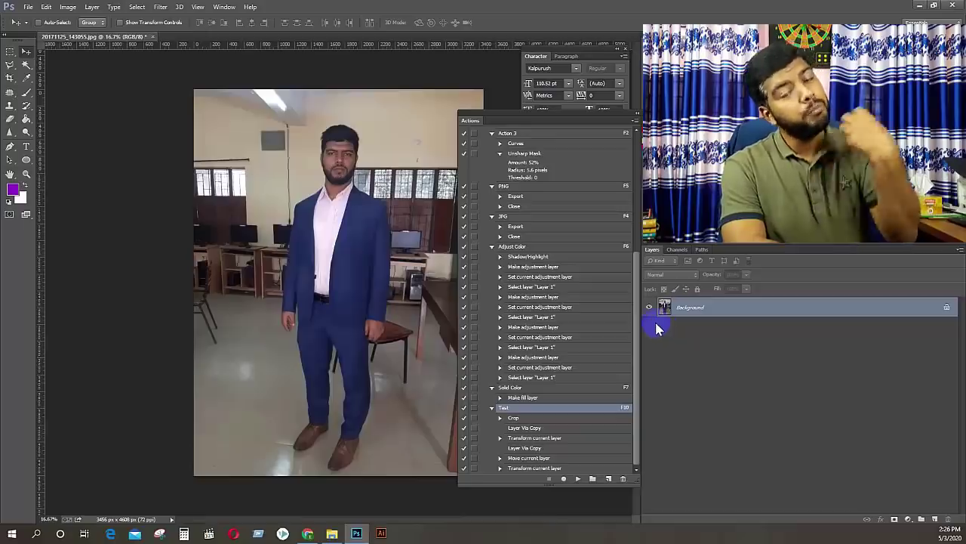
Play the Test action on 20171125_143055 with F10 and fit the 1440 × 2560 result on screen
{"action": "key", "text": "F10"}
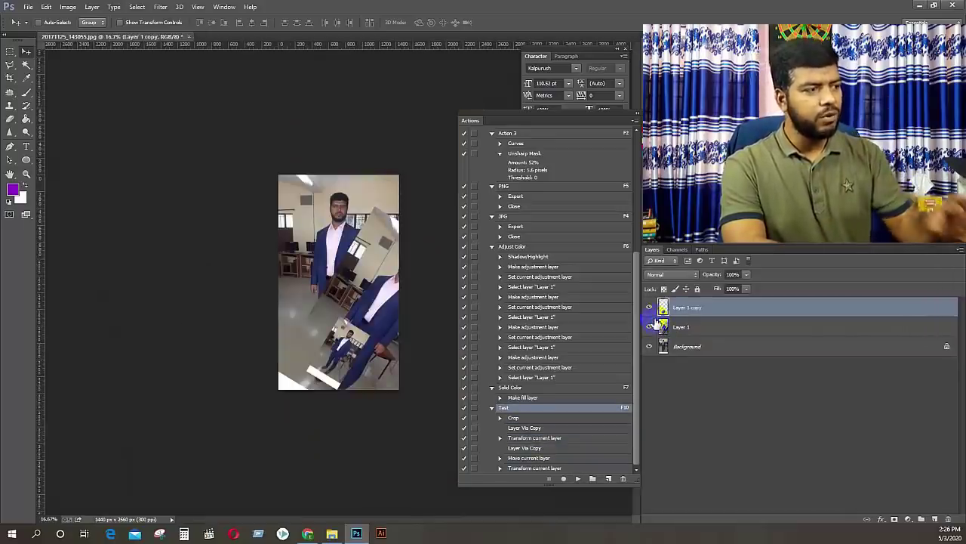
{"action": "key", "text": "ctrl+0"}
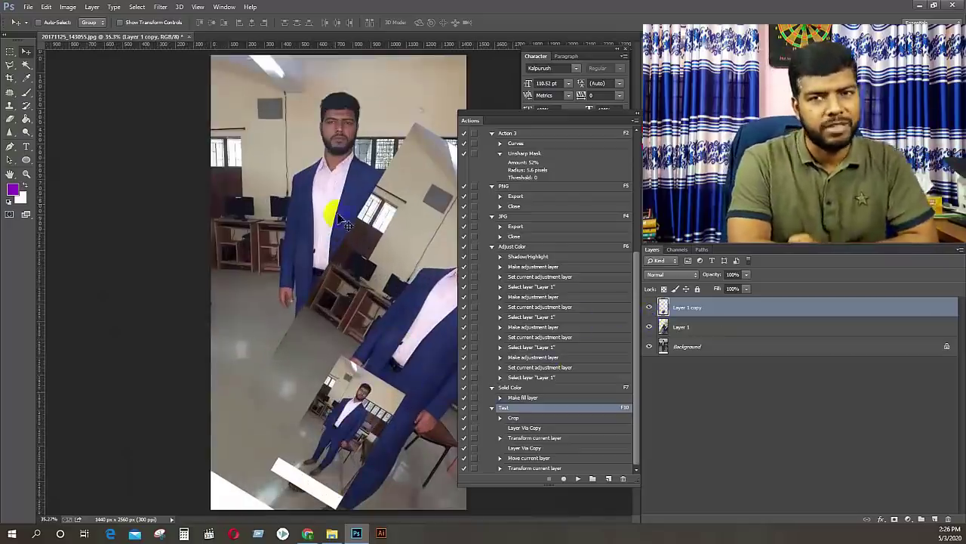